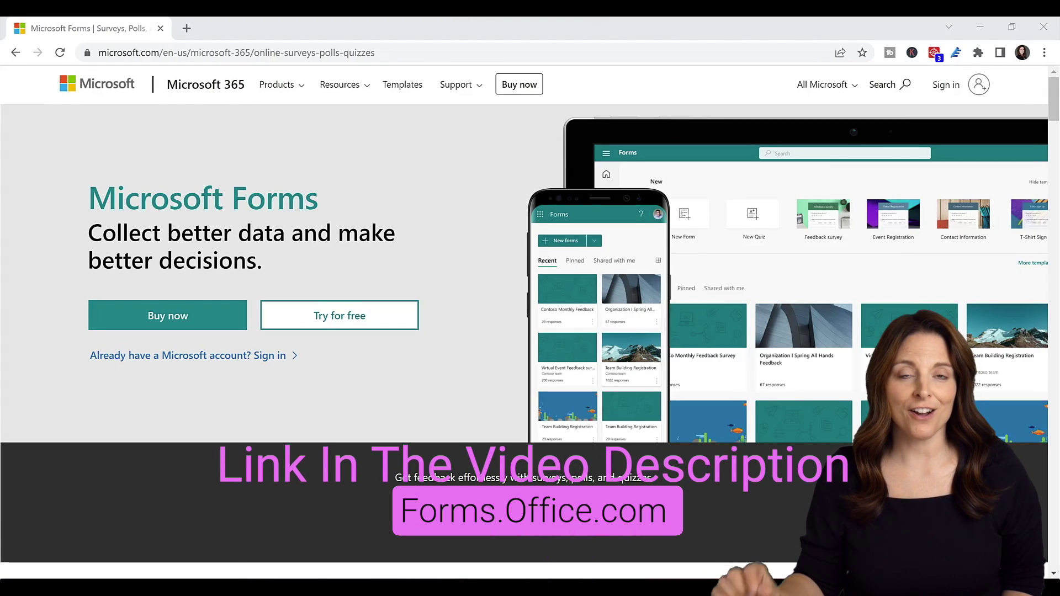
Step: Sign in with an existing Microsoft account and open the Employee Engagement Survey from Recent
left_click(270, 360)
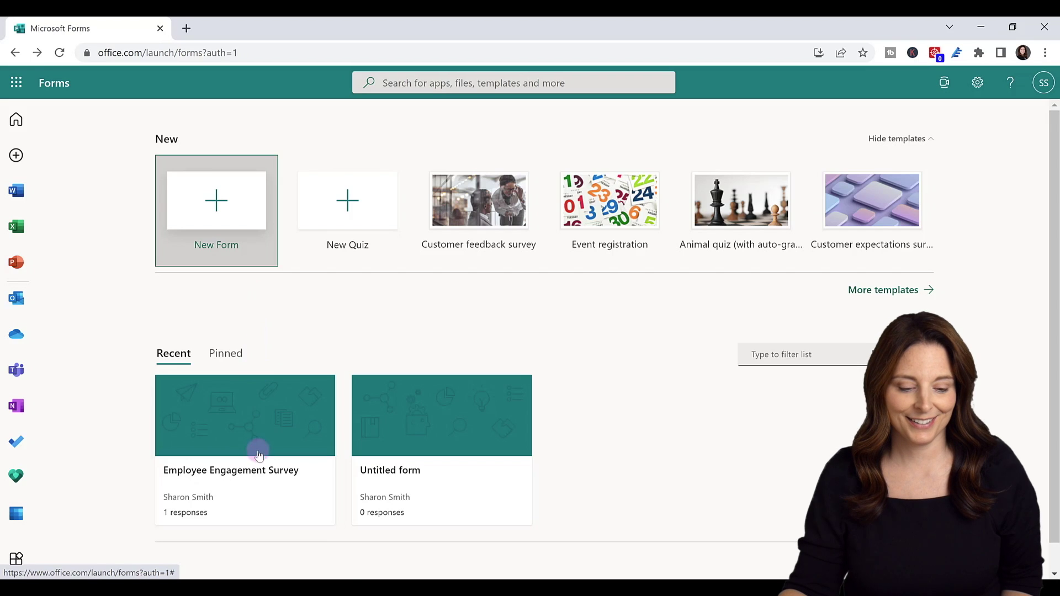
left_click(261, 481)
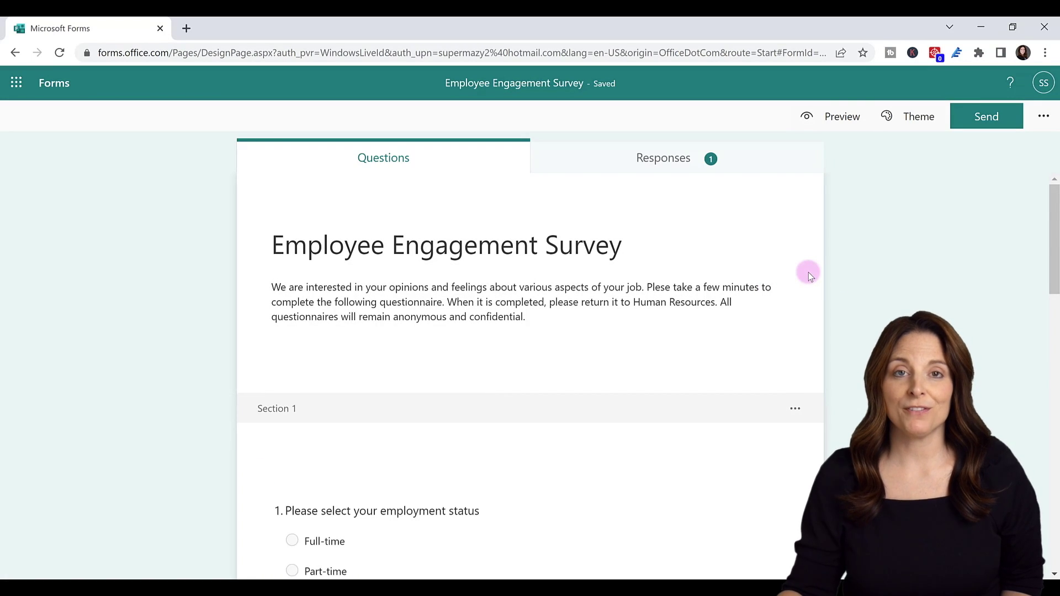
Step: Select the survey header's description, then scroll to the employment status and tenure questions
left_click(558, 249)
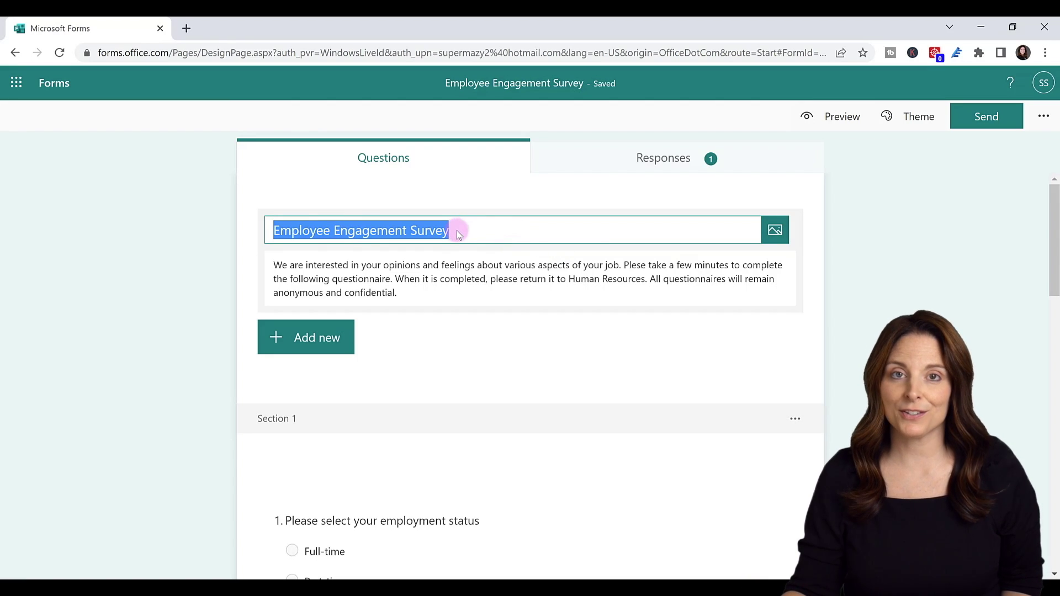
left_click(452, 278)
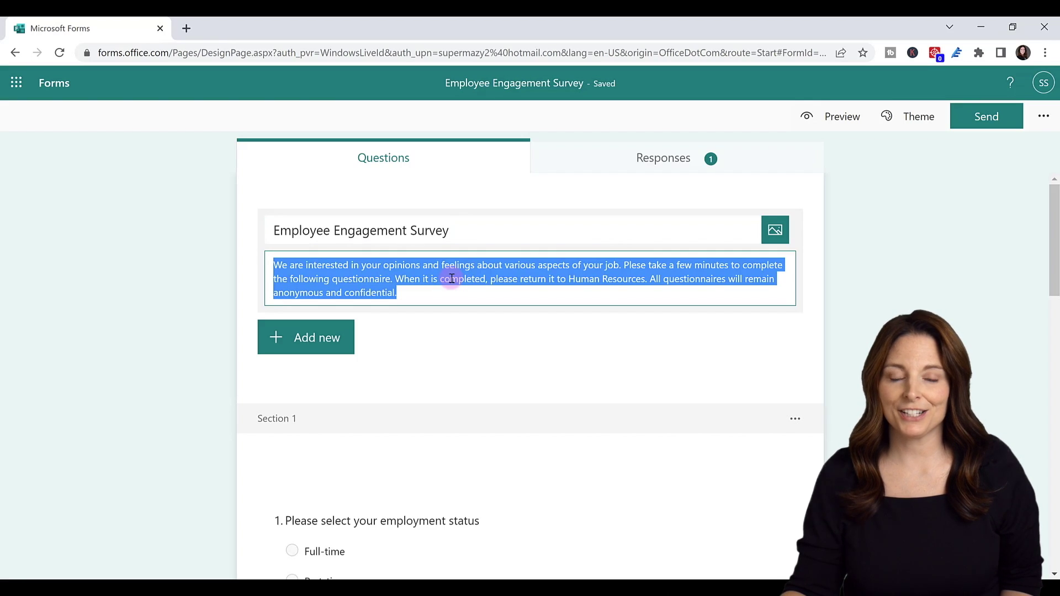
scroll(449, 276, "down", 3)
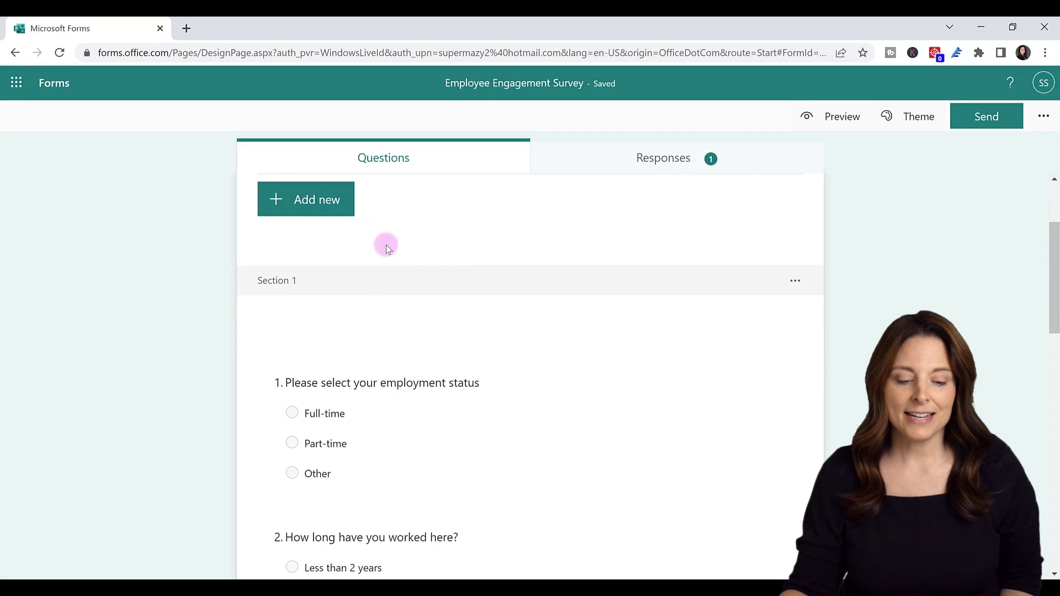
scroll(386, 244, "down", 3)
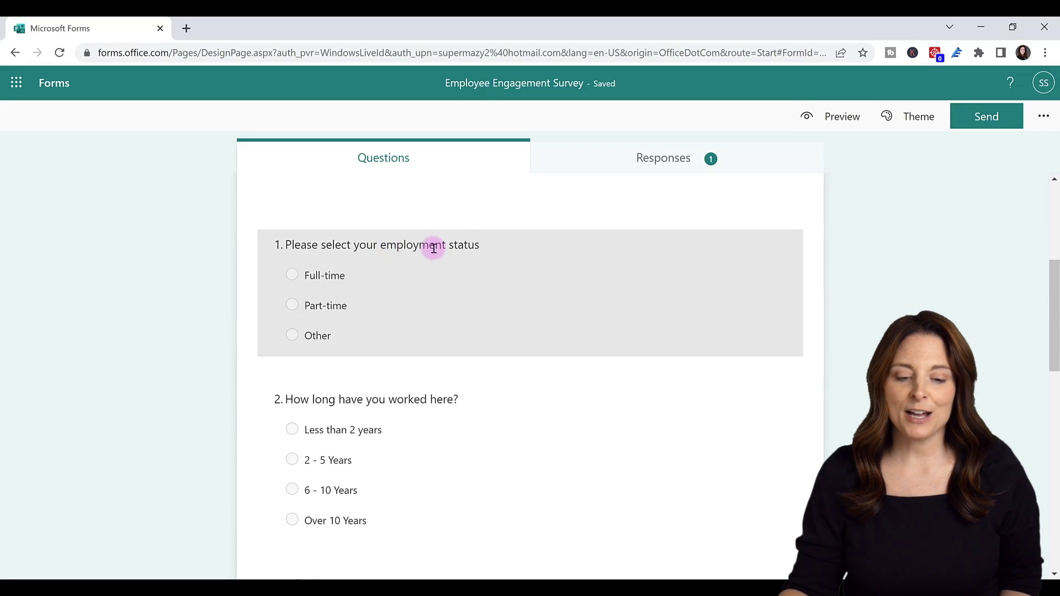
Step: Delete question 1's Other option and re-add it as a new option named 'Other'
left_click(426, 239)
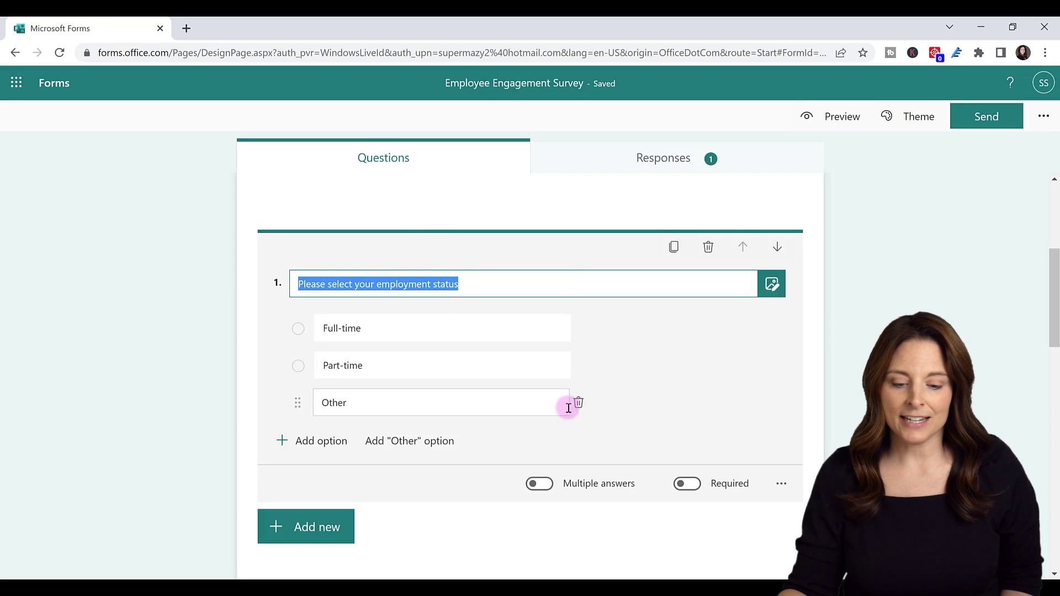
left_click(578, 405)
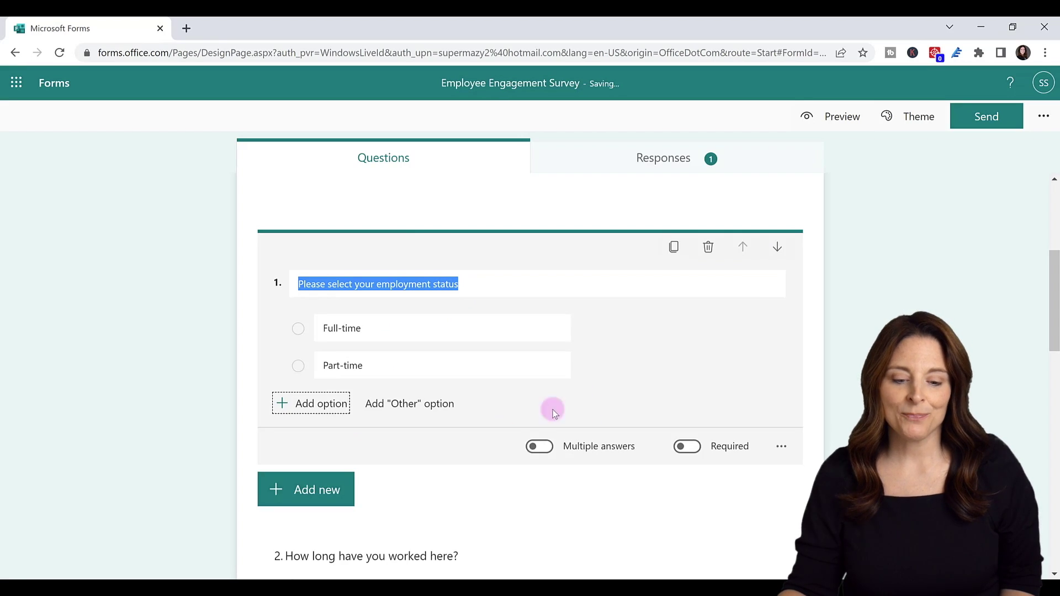
left_click(333, 408)
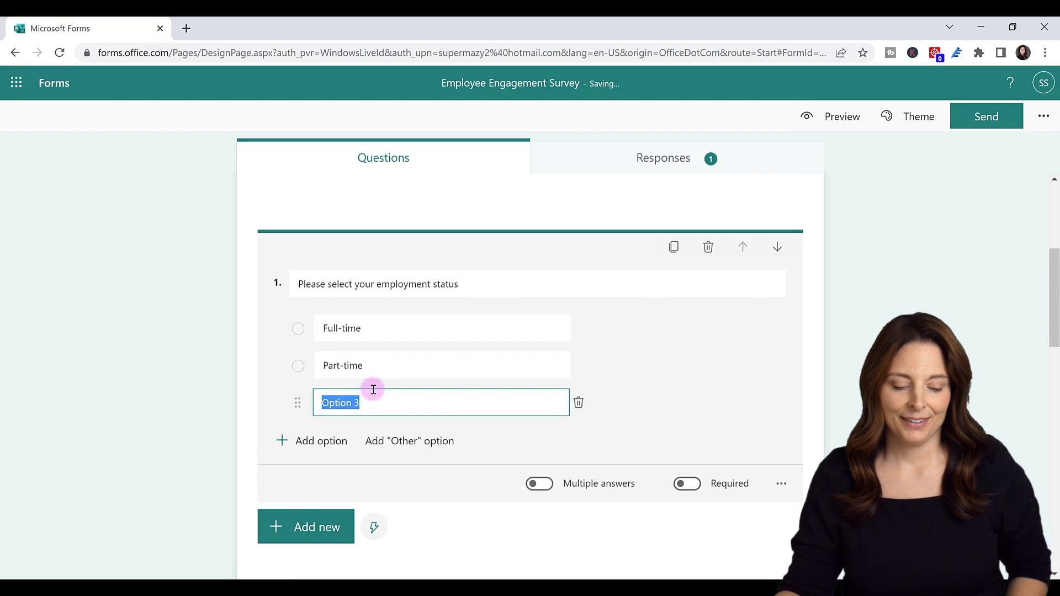
type("Other")
Step: Open question 3, the manager drop-down, and show its additional settings
scroll(379, 398, "down", 5)
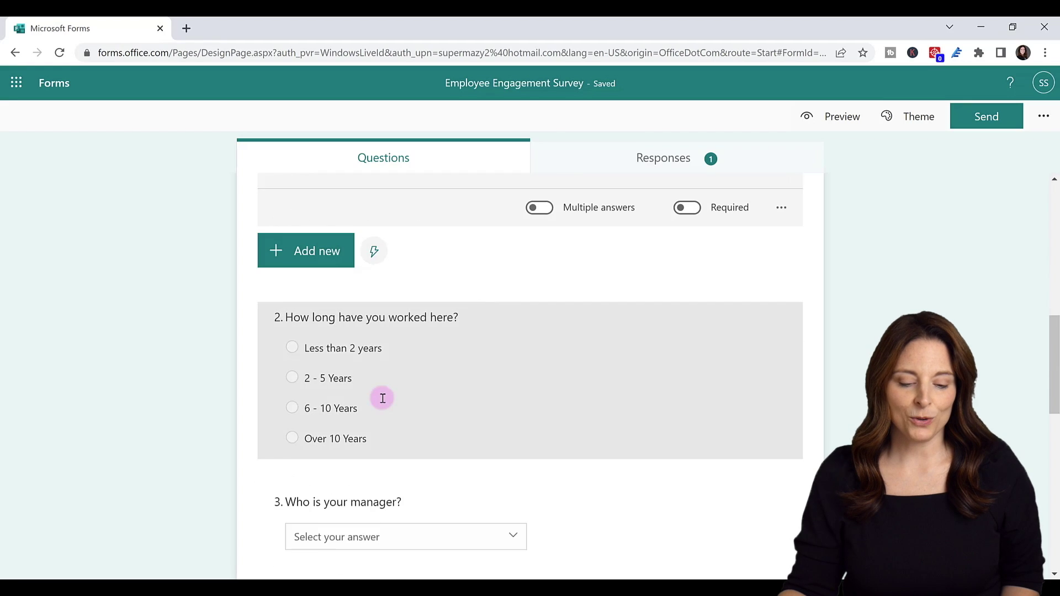
scroll(382, 398, "down", 3)
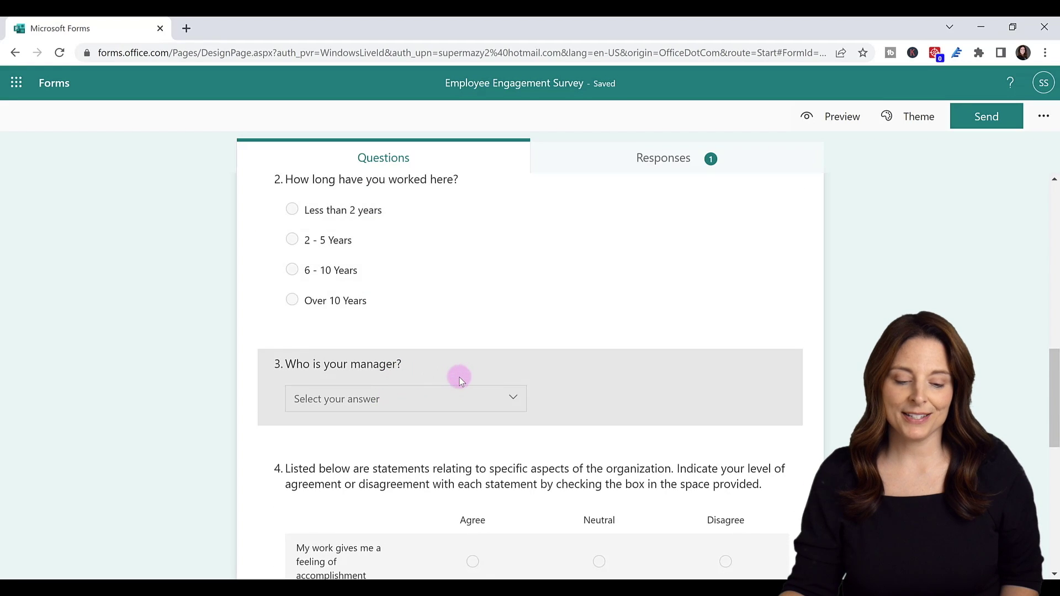
left_click(460, 381)
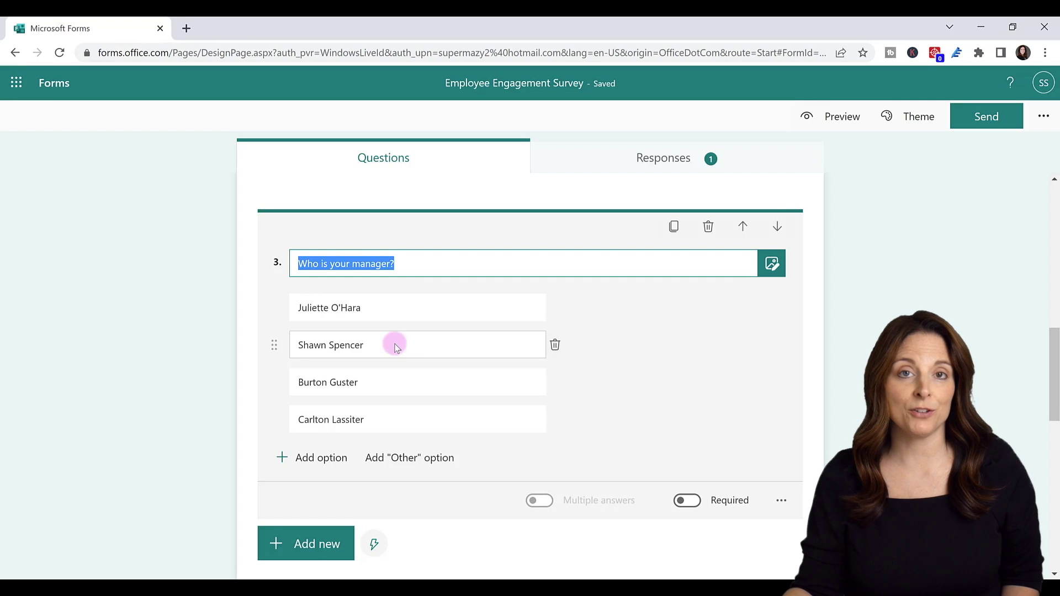
left_click(782, 501)
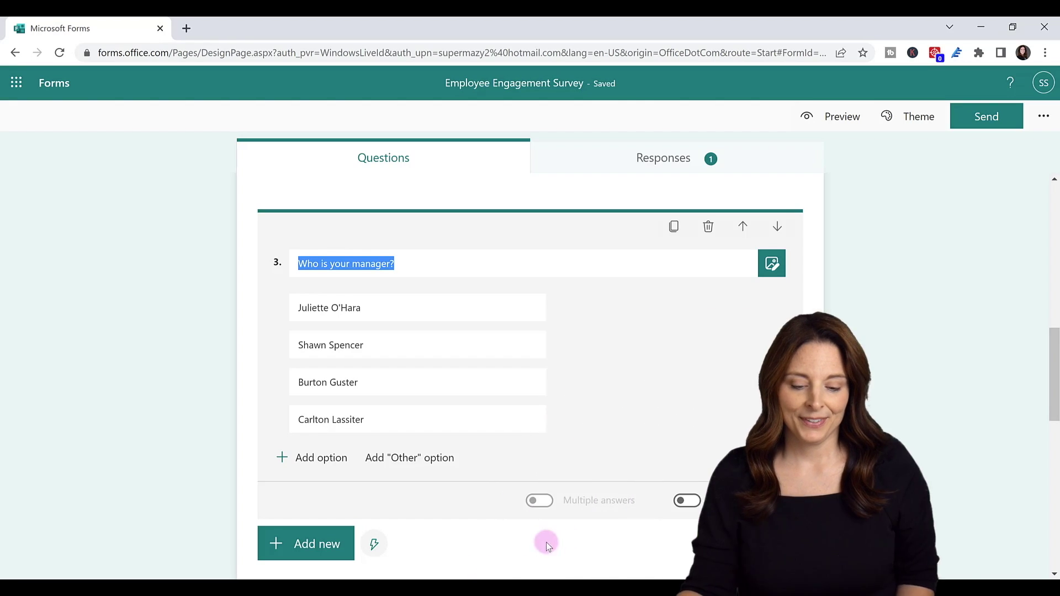
Step: Open question 4's agreement grid, selecting its third statement and the Agree column heading
scroll(468, 536, "down", 4)
left_click(468, 535)
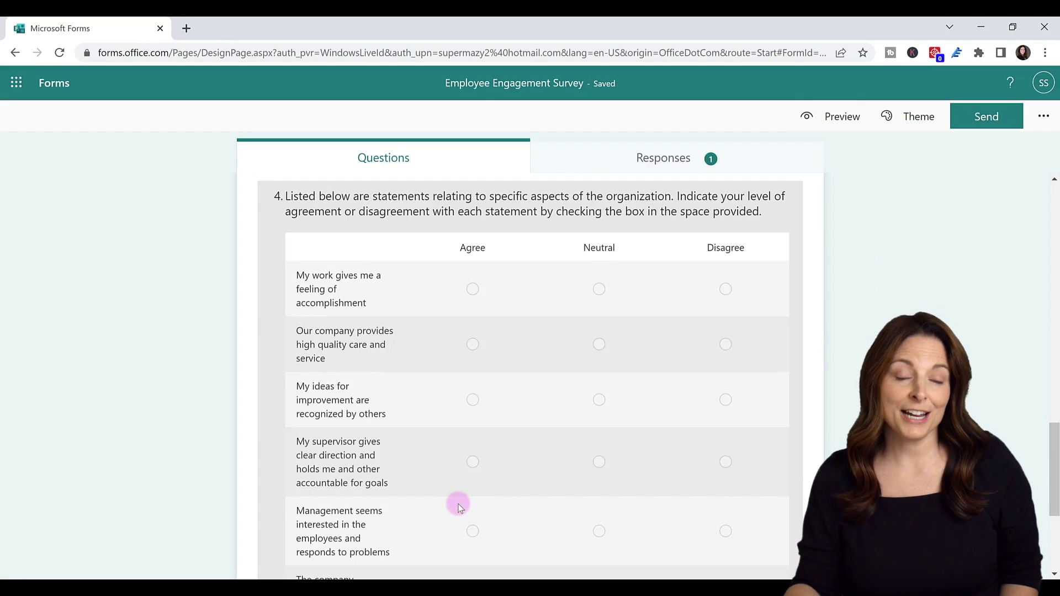
left_click(446, 208)
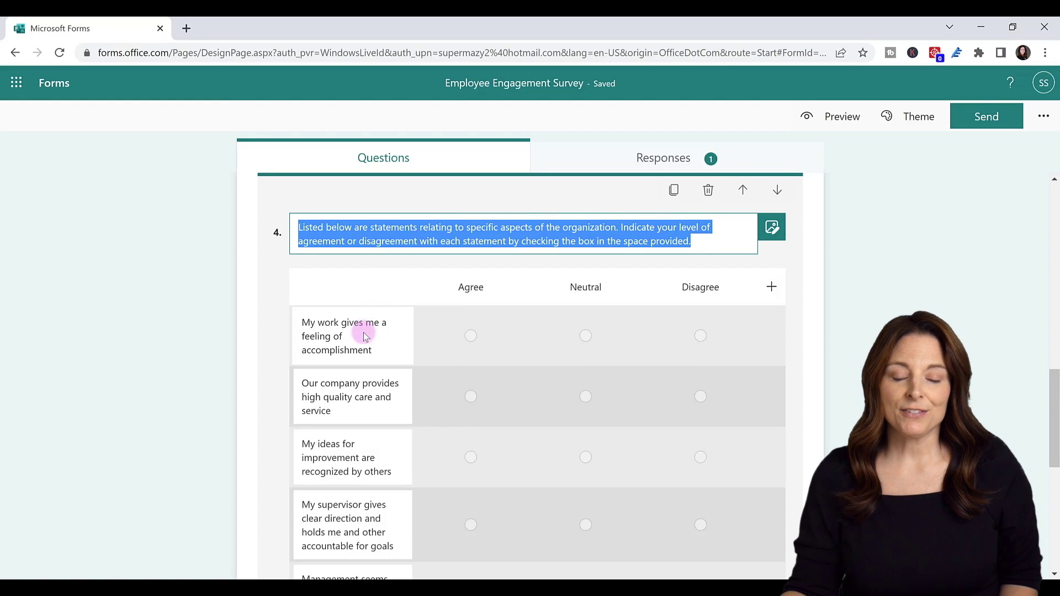
scroll(379, 457, "down", 1)
scroll(378, 454, "down", 2)
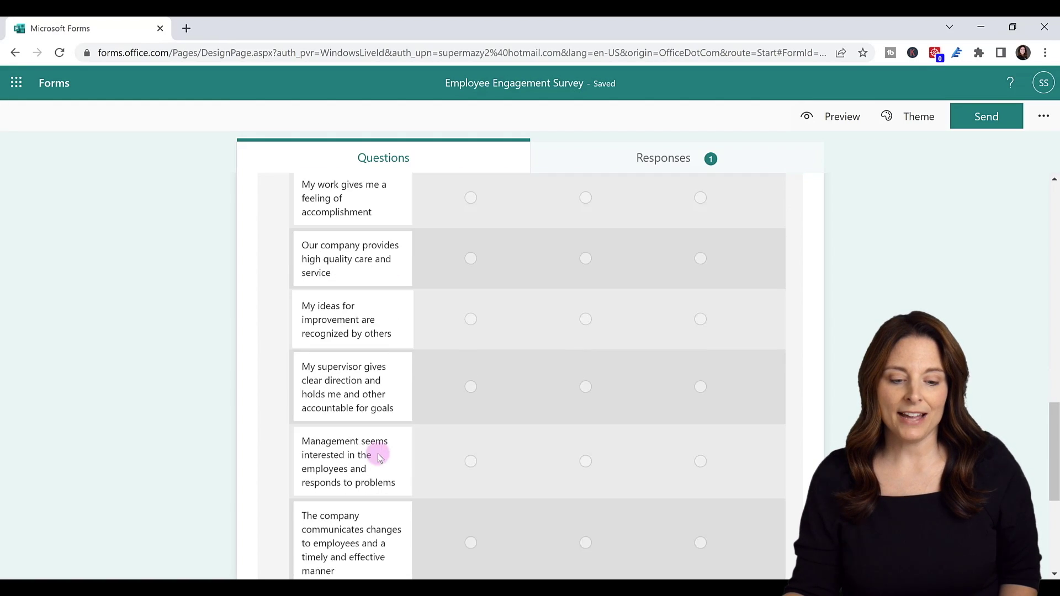
left_click(394, 322)
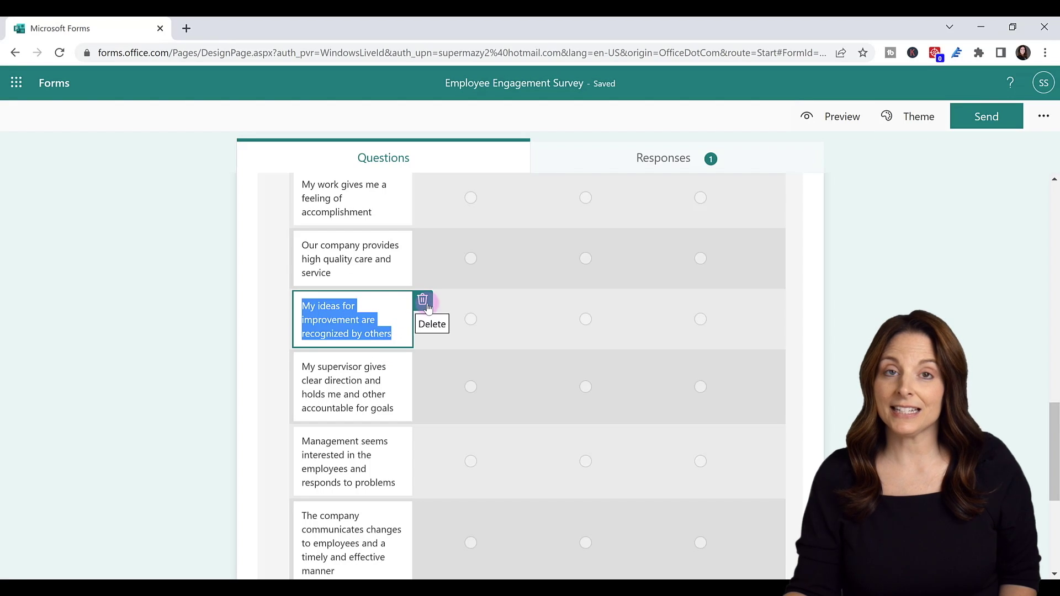
scroll(386, 348, "down", 2)
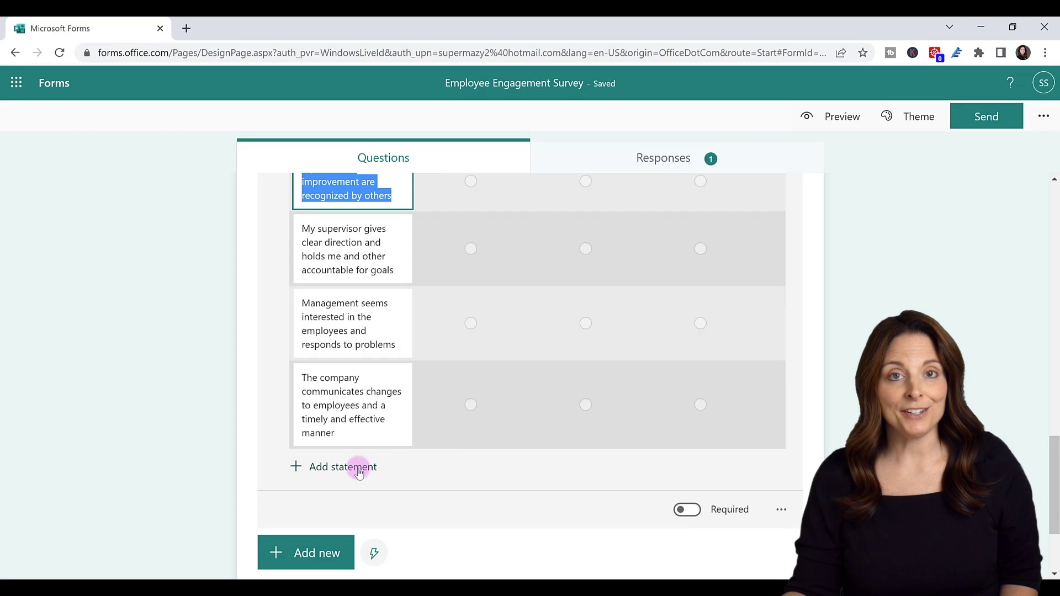
scroll(359, 469, "up", 5)
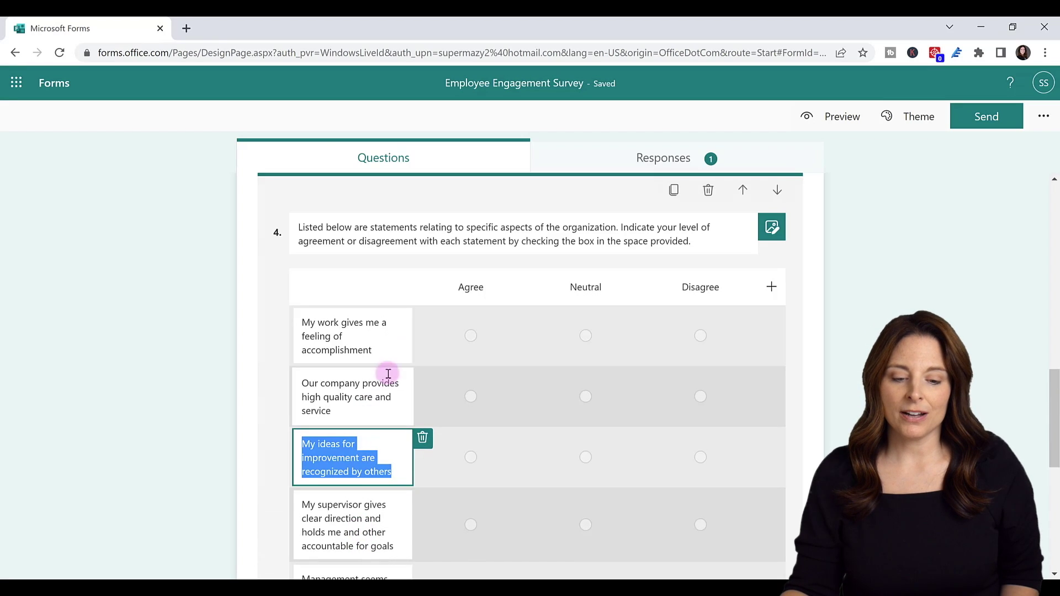
left_click(475, 288)
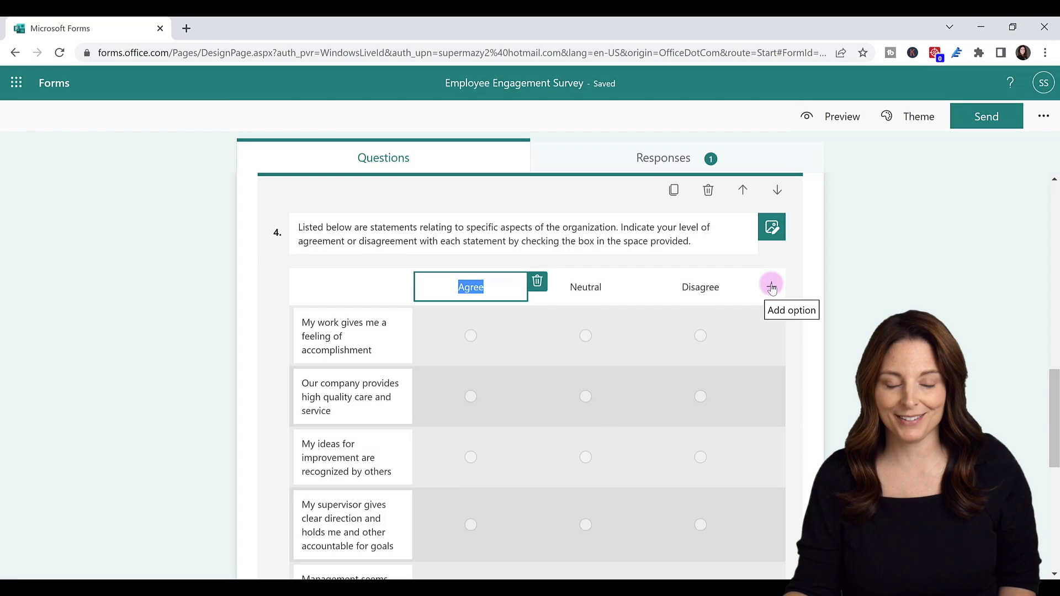
Step: Start a new question and expand the extra question types beyond Date
scroll(714, 320, "down", 7)
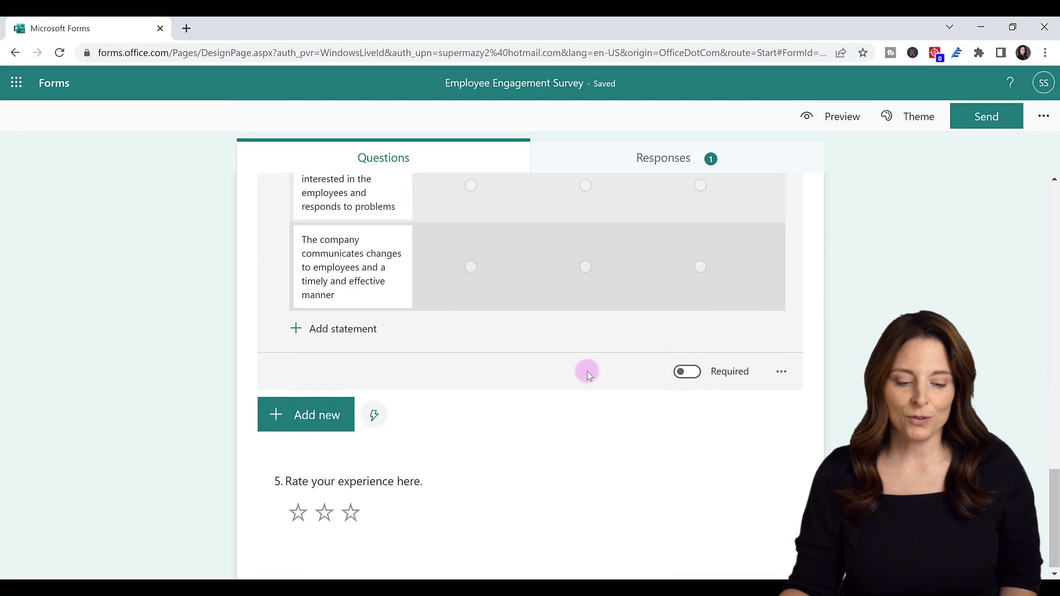
left_click(315, 424)
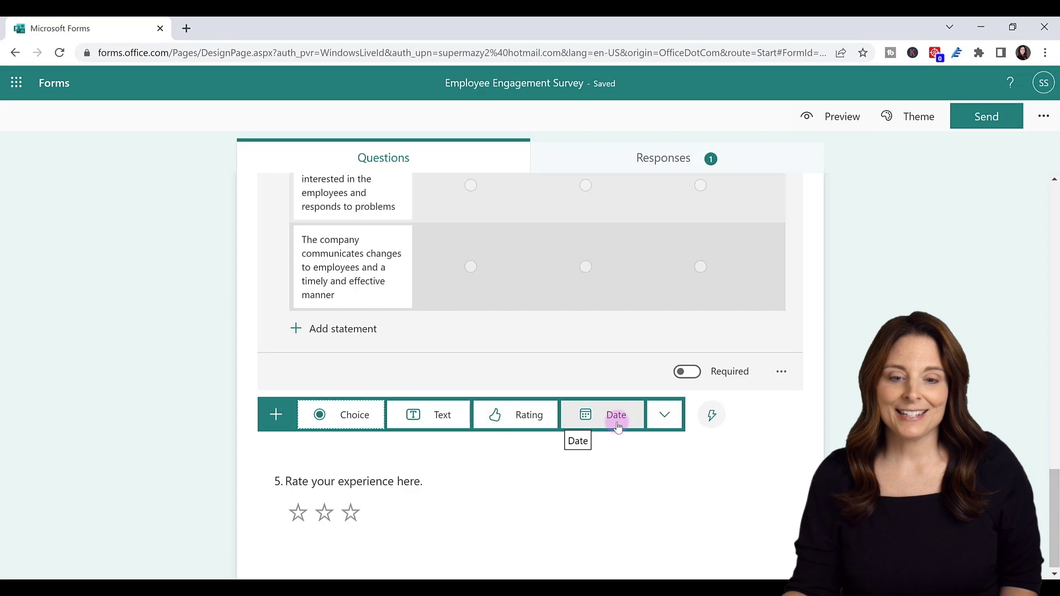
left_click(654, 428)
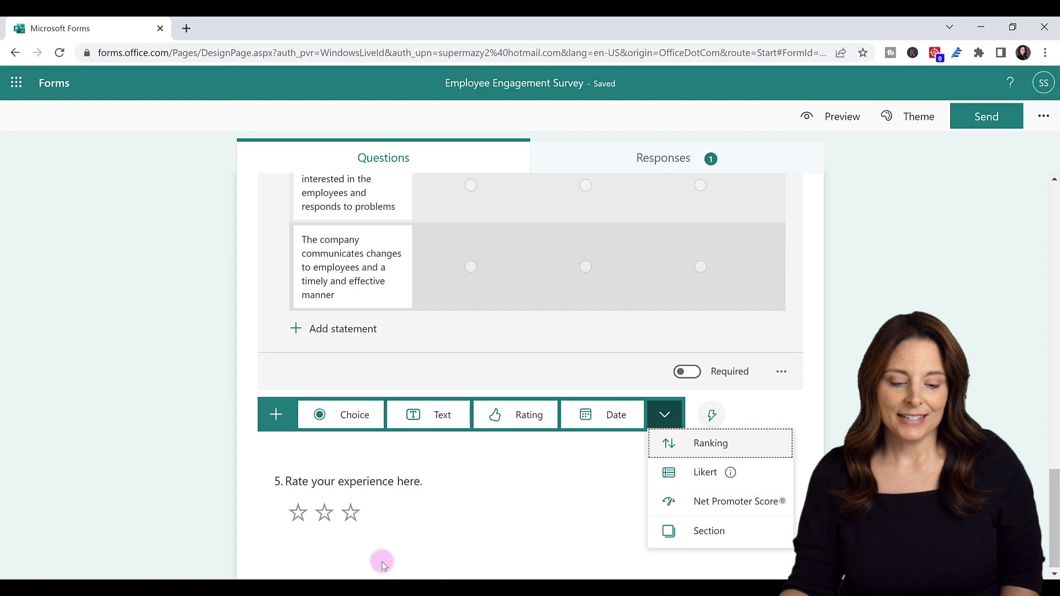
Step: Set question 5's rating to 10 levels and switch its symbol from Star to Number
left_click(411, 482)
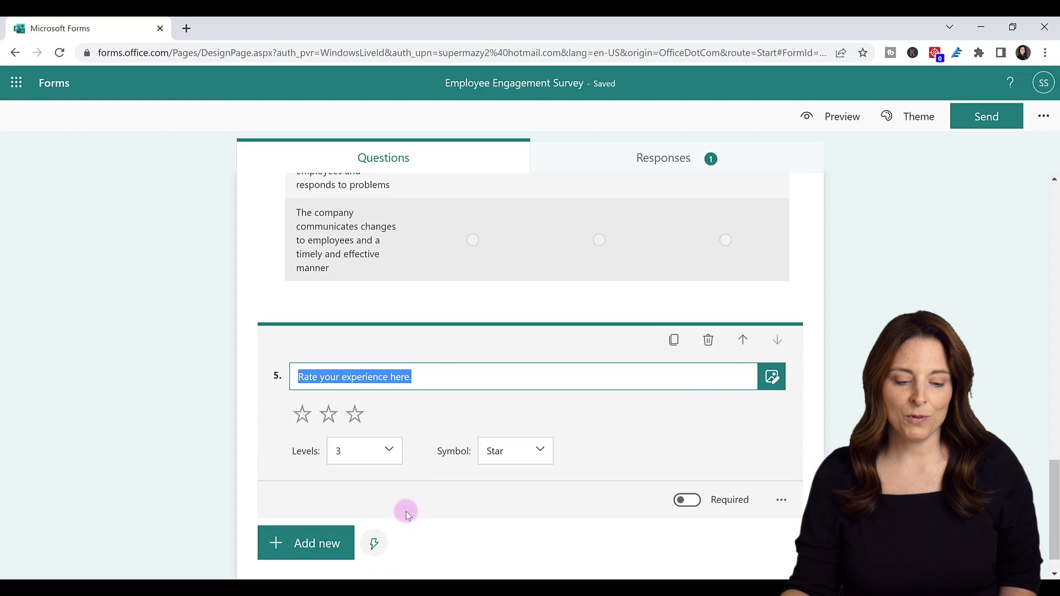
left_click(390, 448)
scroll(385, 479, "down", 2)
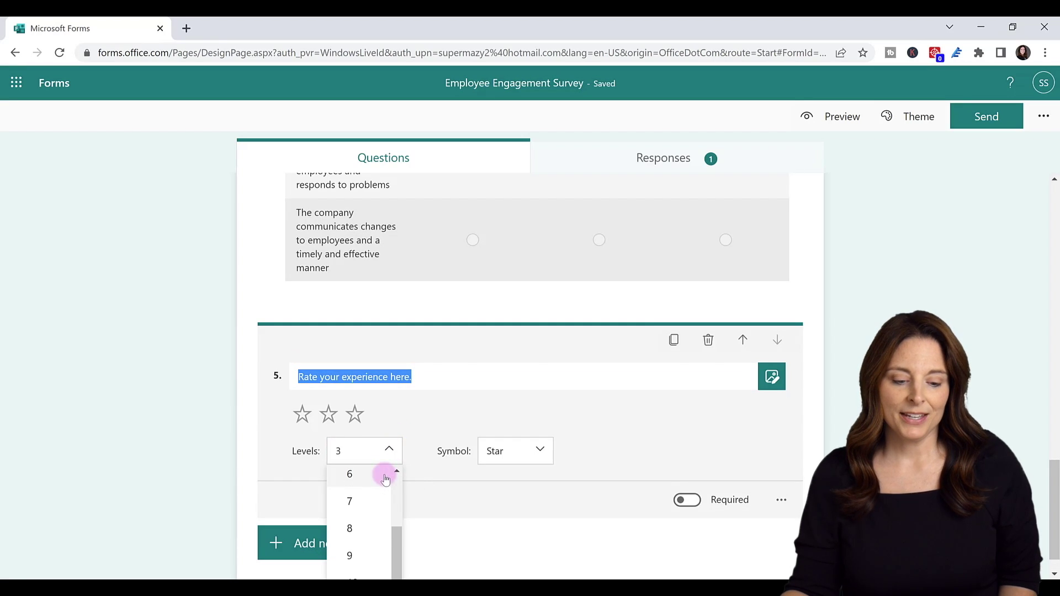
scroll(393, 535, "down", 1)
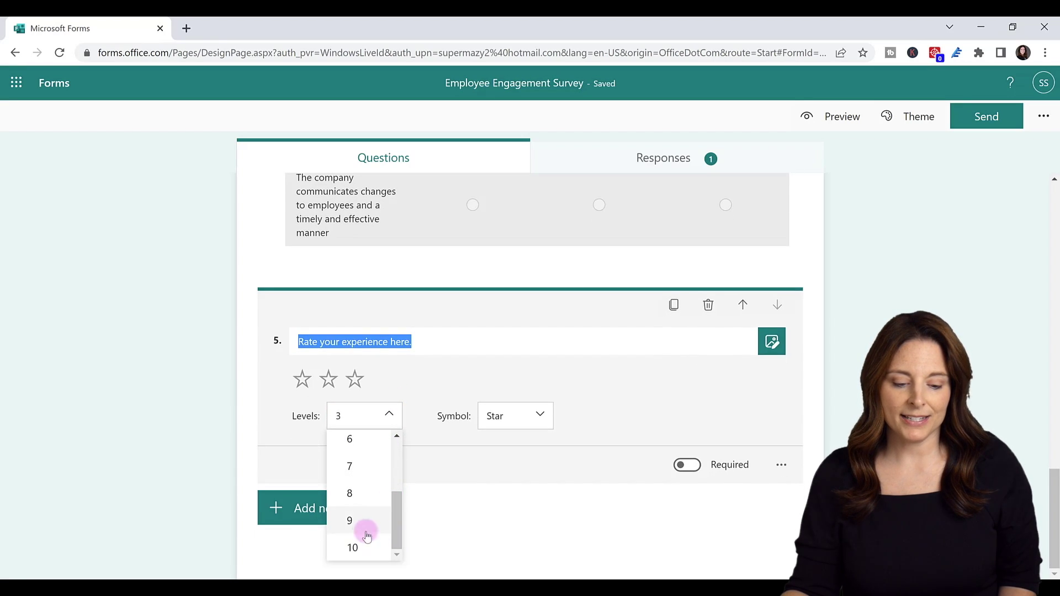
left_click(356, 551)
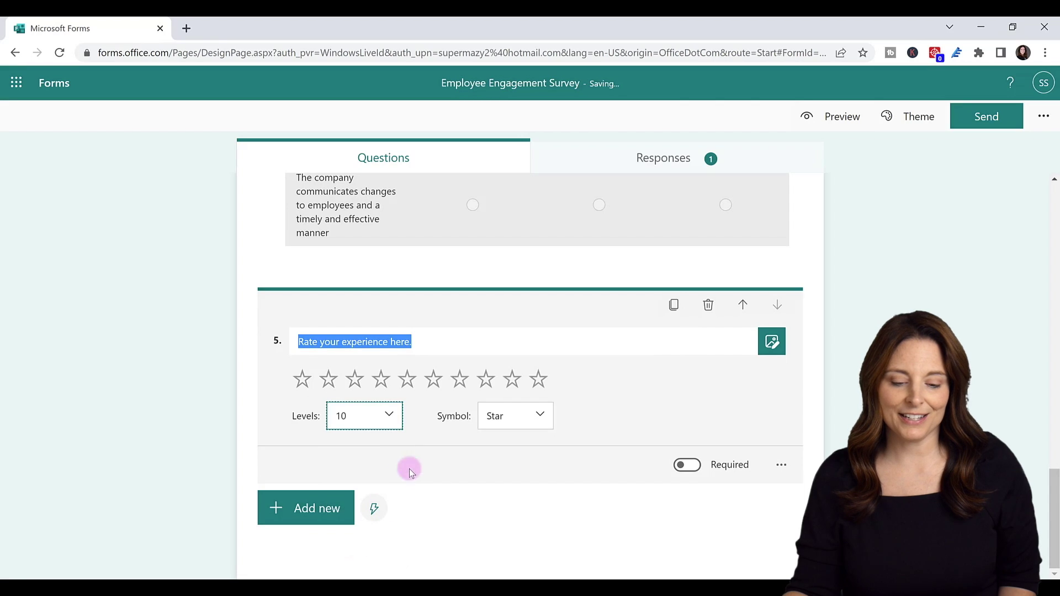
left_click(541, 414)
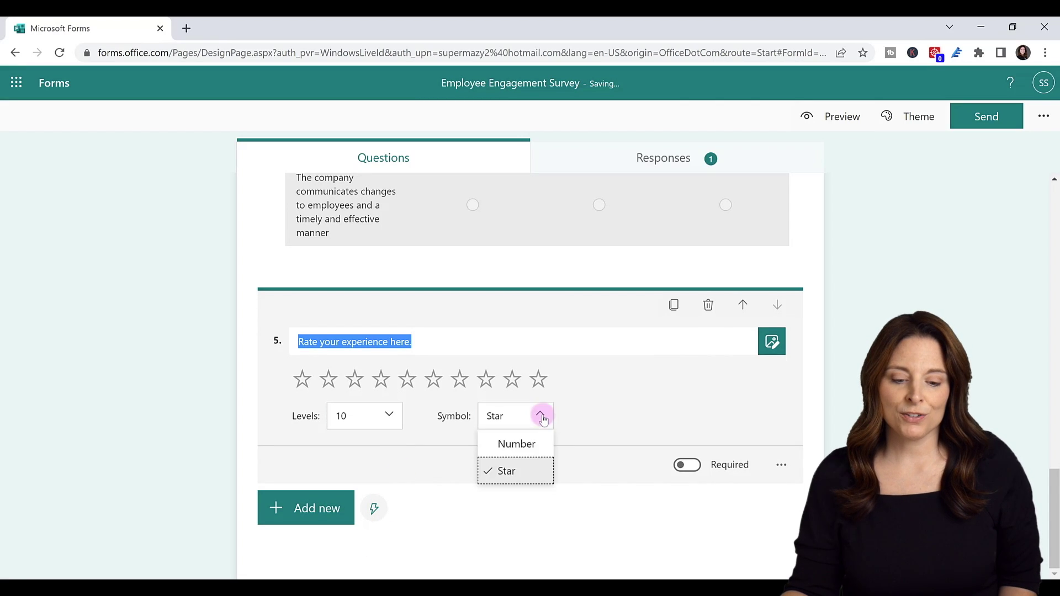
left_click(544, 445)
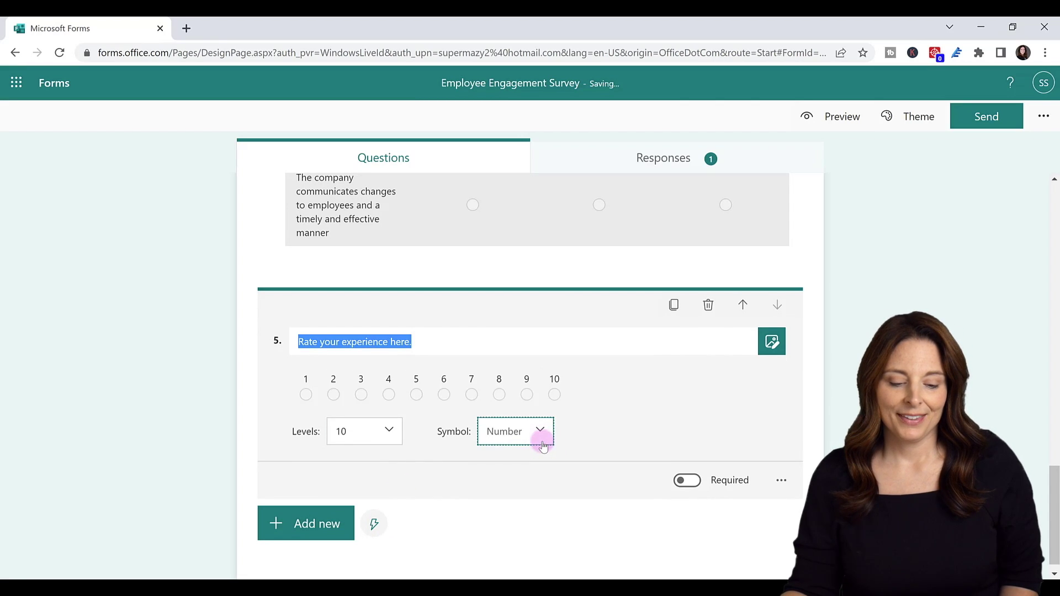
left_click(683, 481)
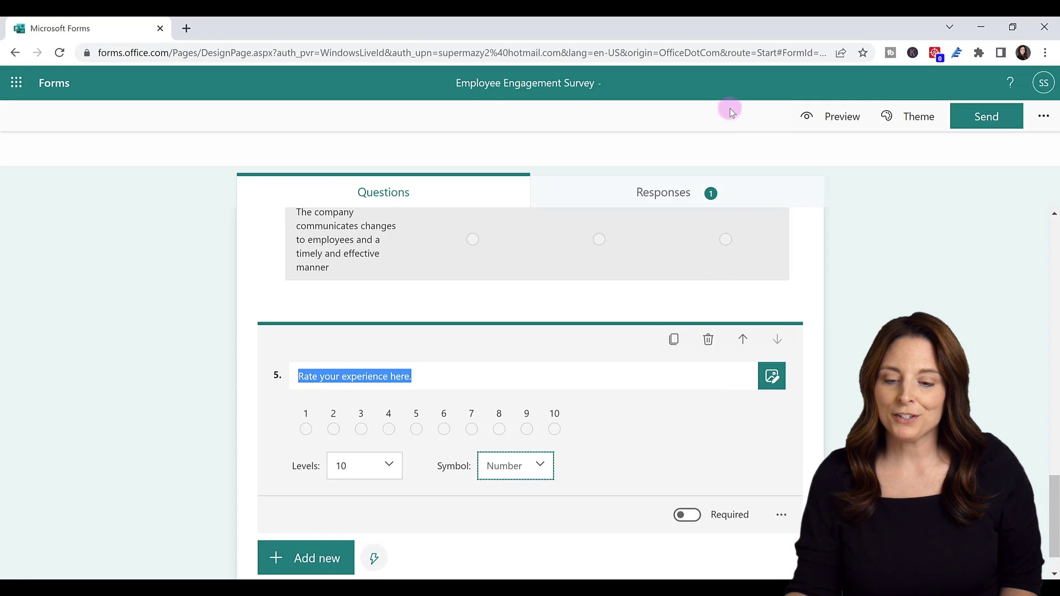
left_click(841, 115)
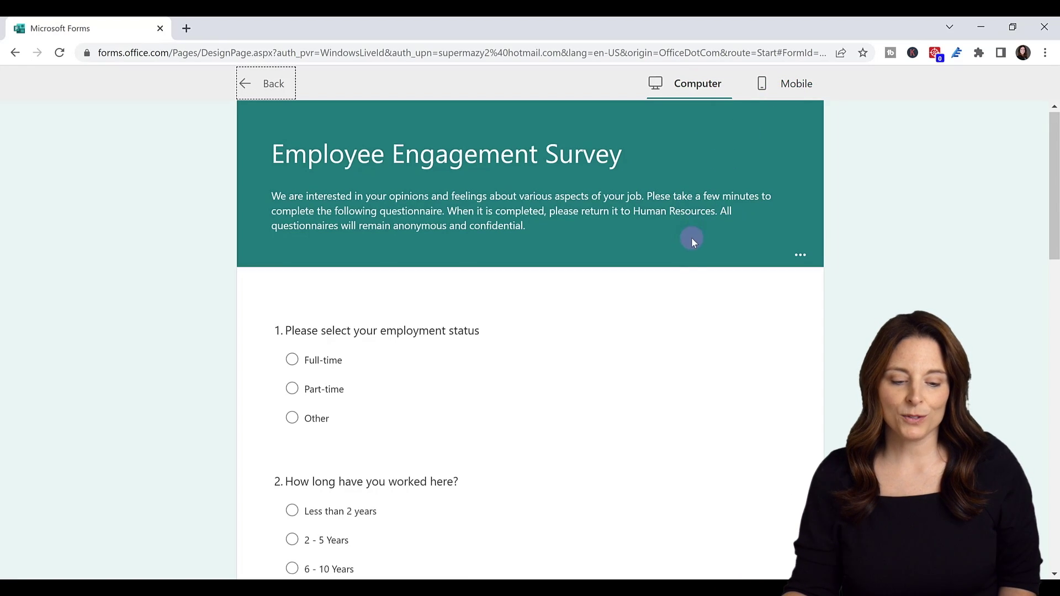
scroll(693, 237, "down", 8)
scroll(693, 242, "down", 8)
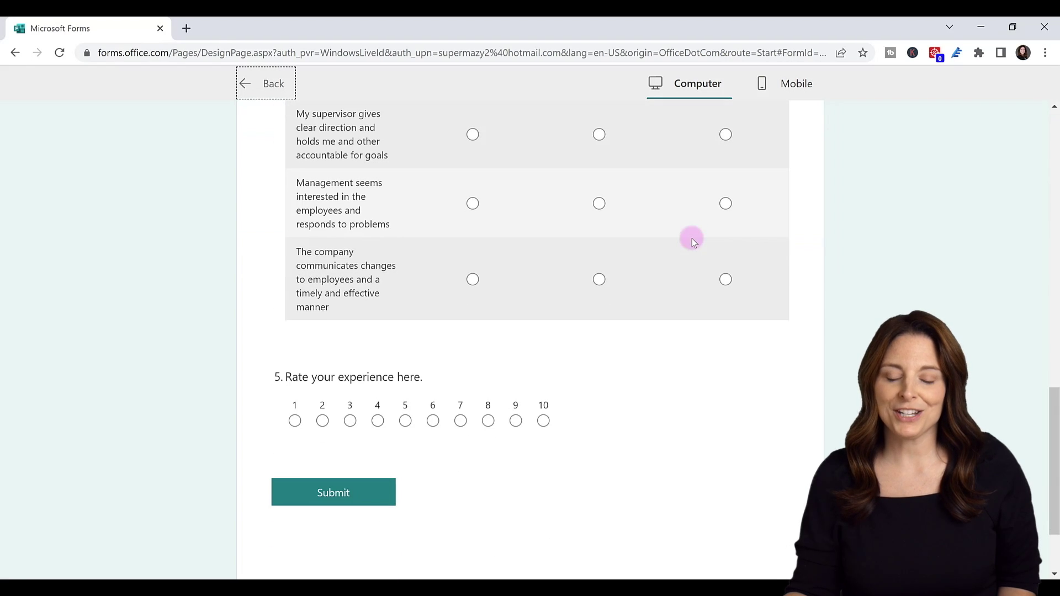
left_click(789, 83)
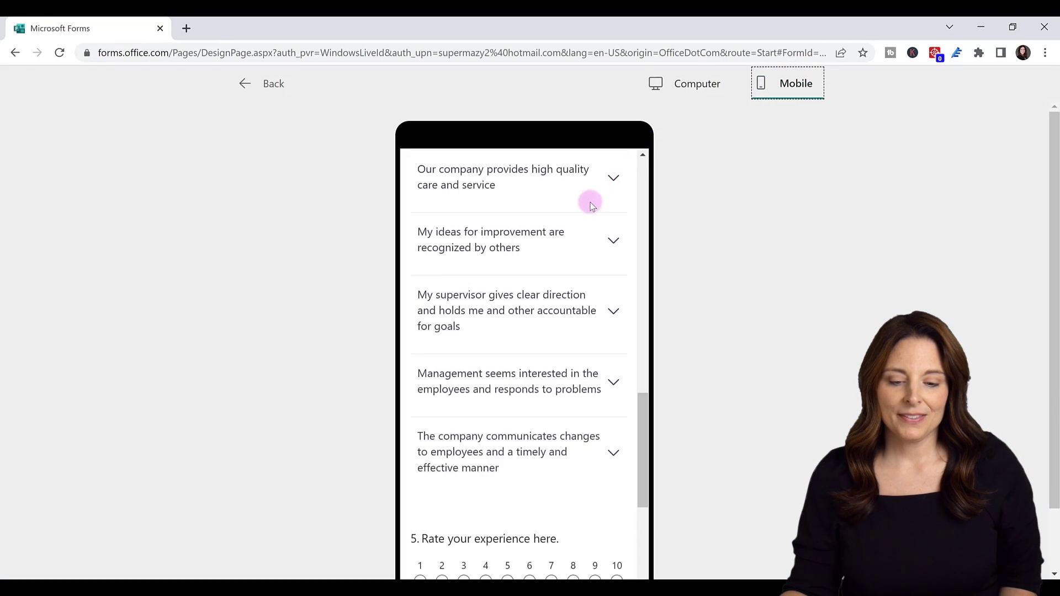
scroll(583, 221, "up", 10)
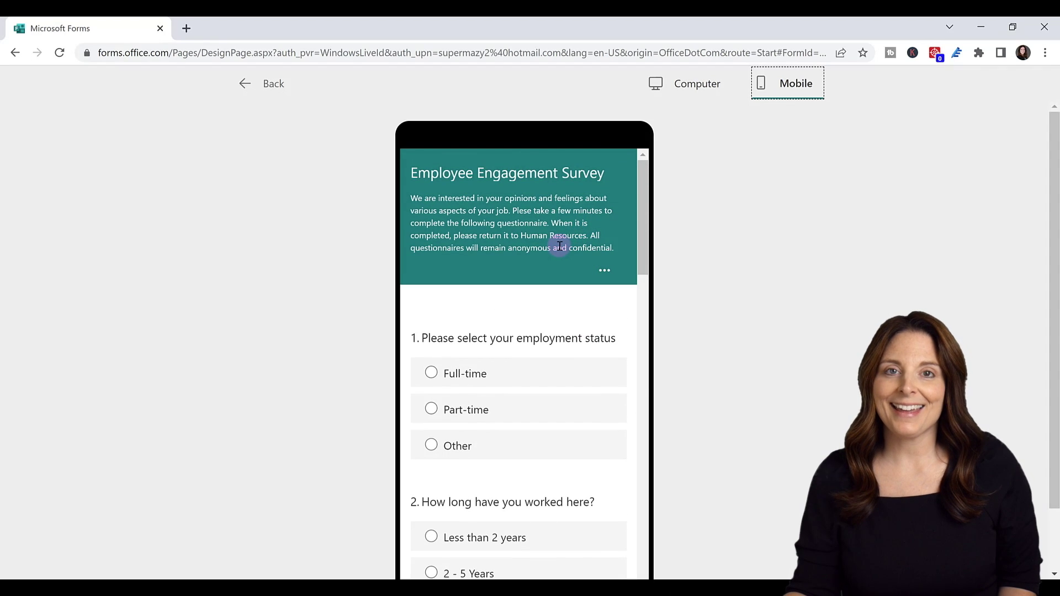
scroll(504, 376, "down", 3)
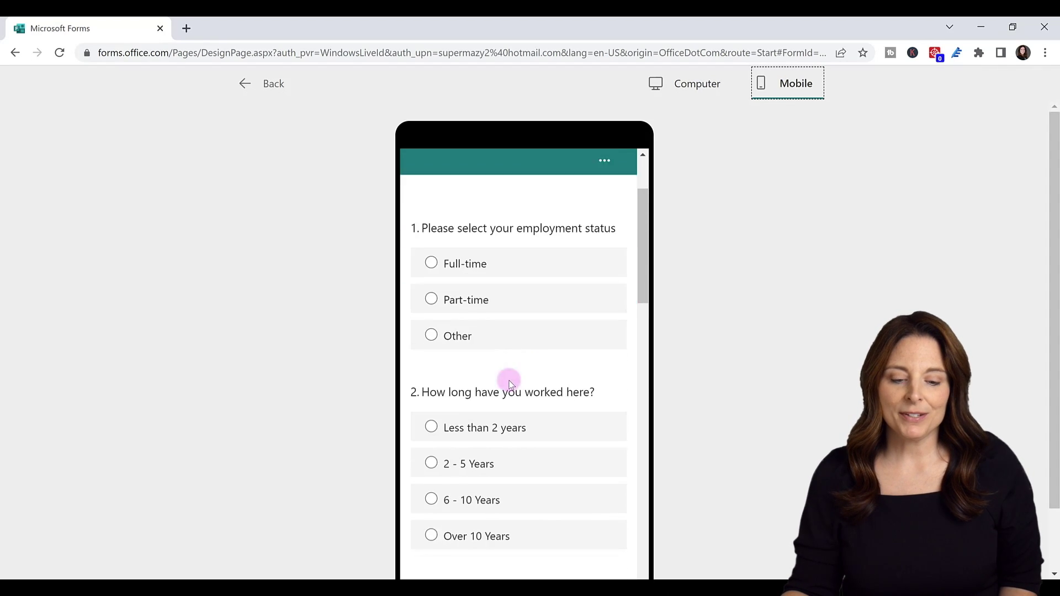
scroll(477, 375, "down", 4)
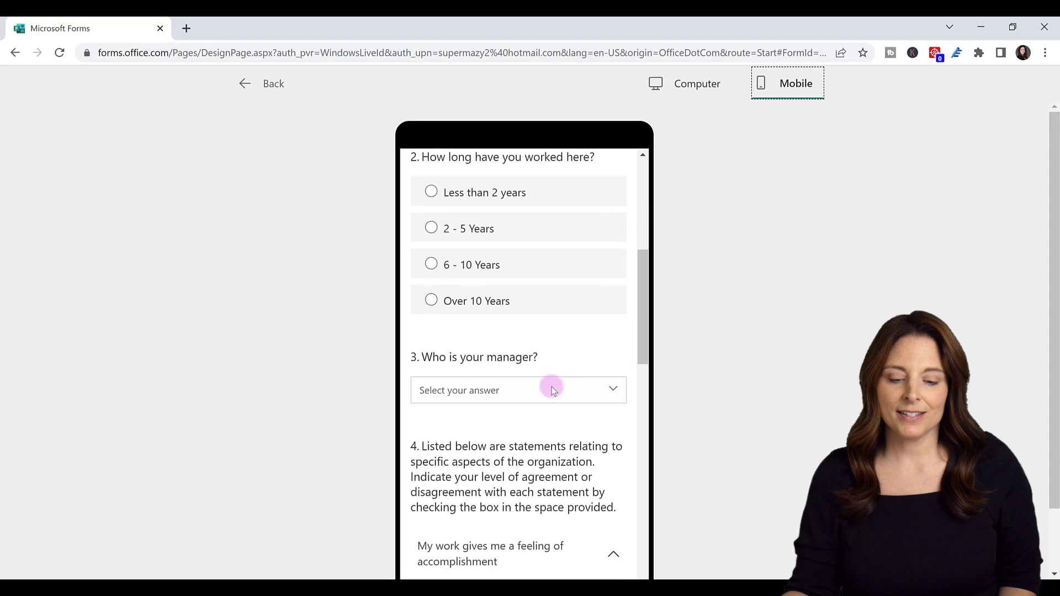
left_click(612, 394)
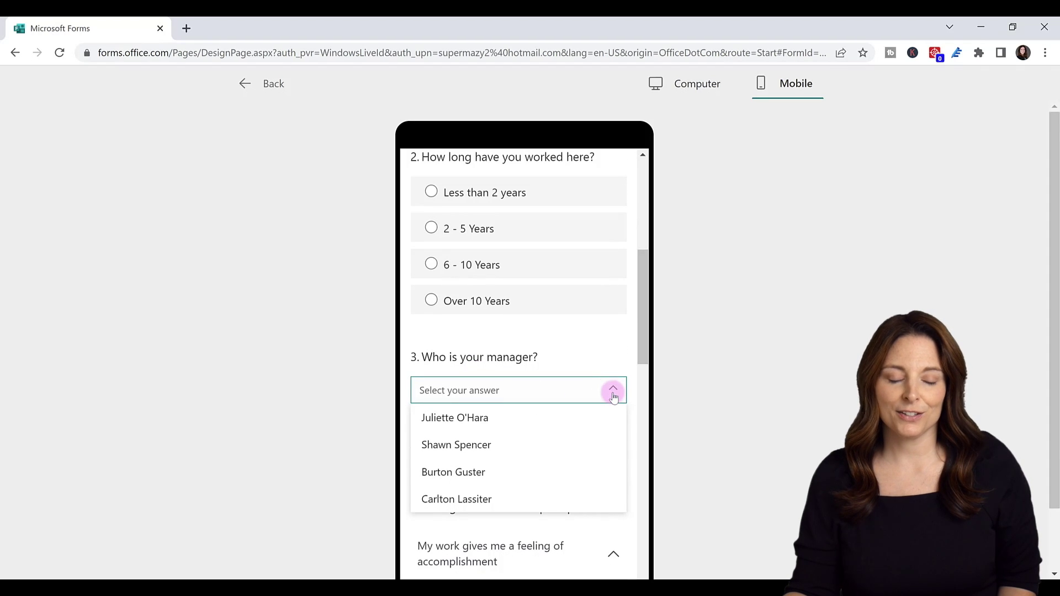
scroll(613, 394, "down", 5)
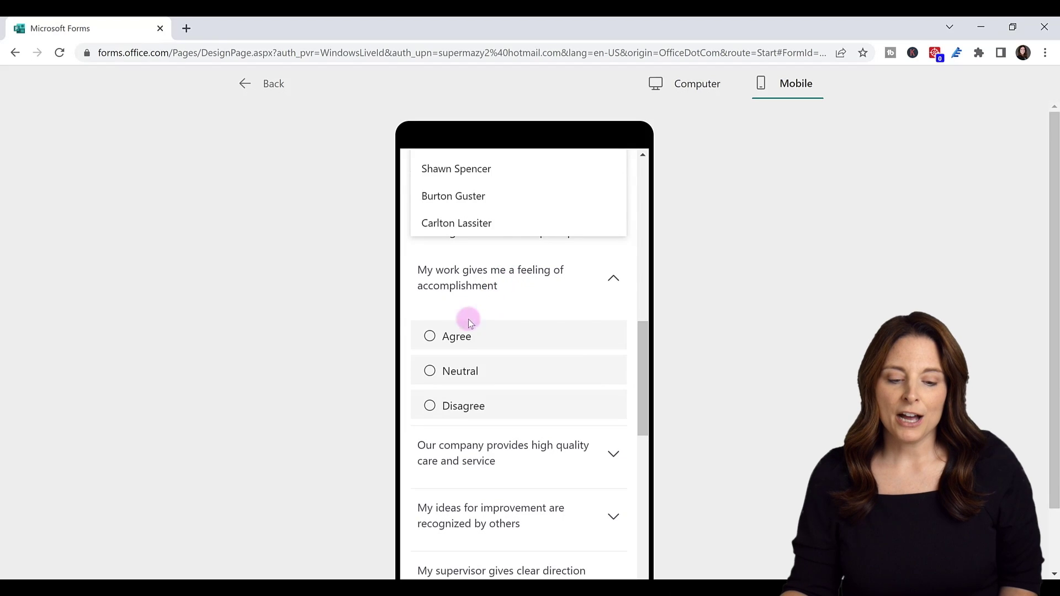
left_click(456, 338)
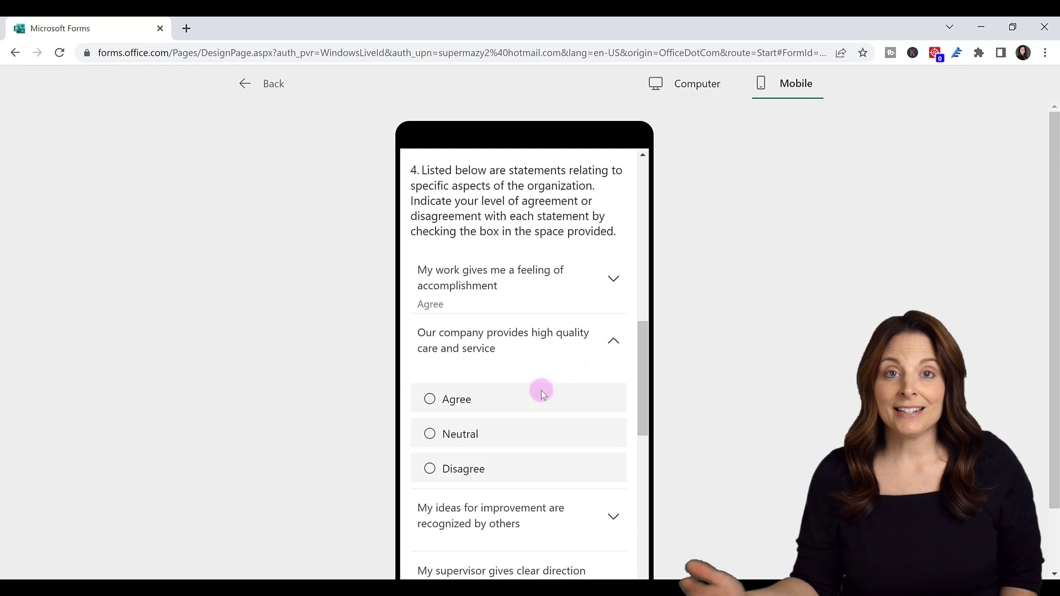
left_click(492, 405)
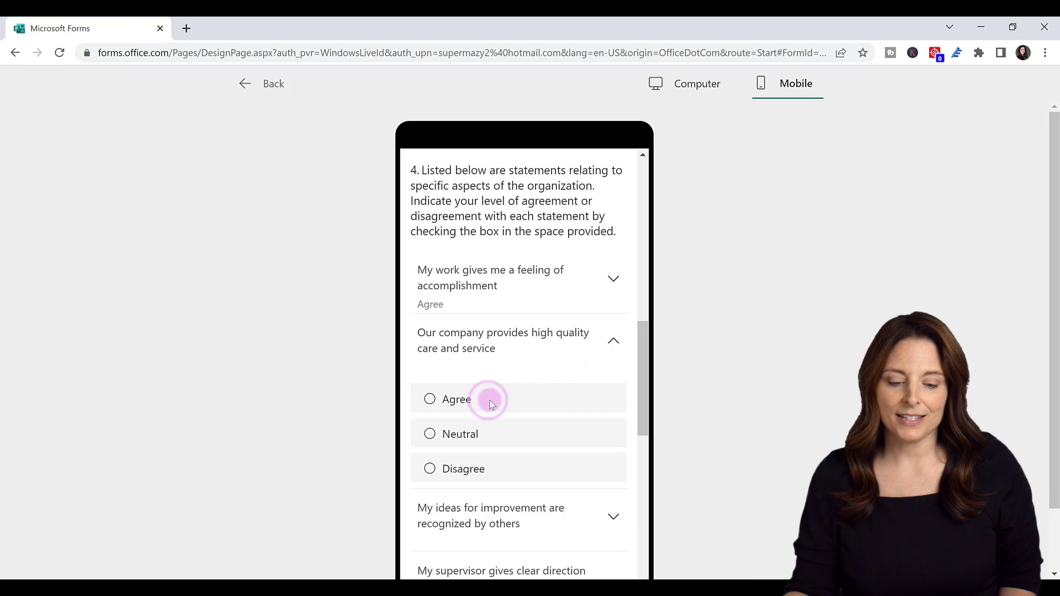
scroll(493, 397, "down", 8)
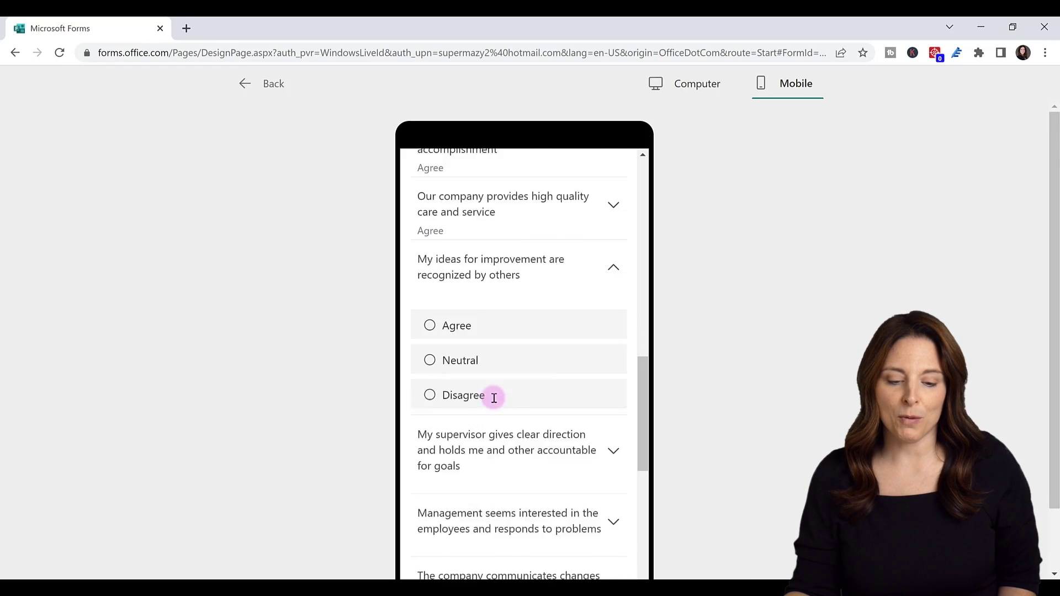
left_click(527, 442)
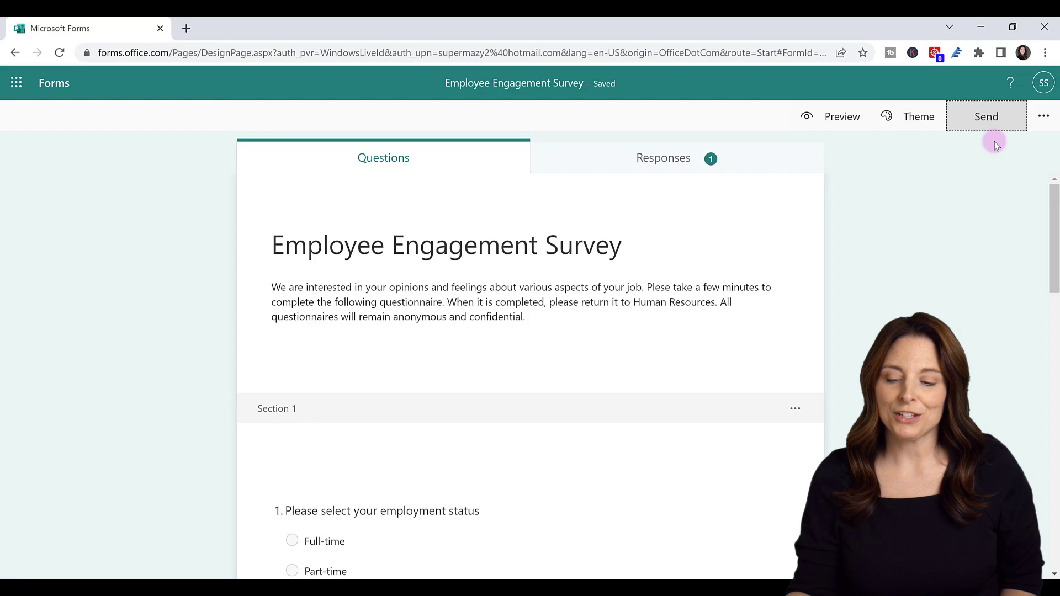
Step: Shorten the survey's sharing URL, preview the QR code and Embed options, then copy the link
left_click(988, 118)
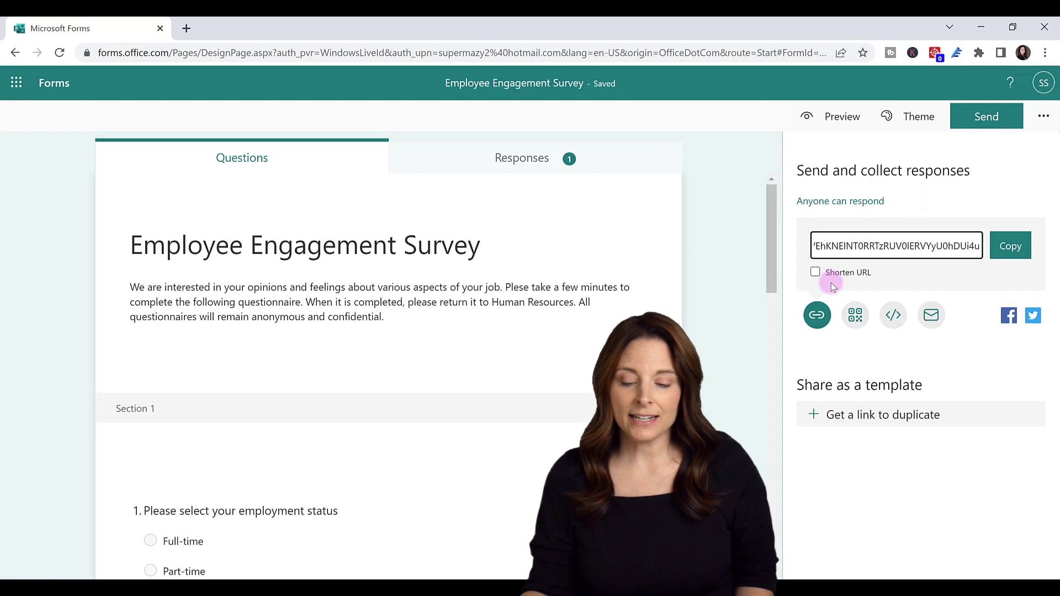
left_click(815, 272)
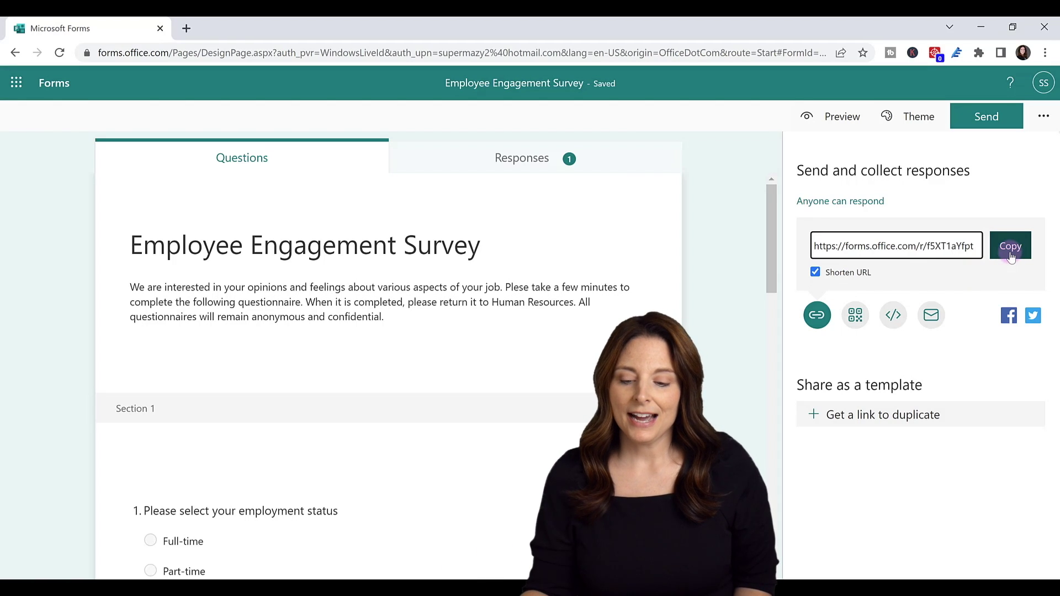
left_click(856, 322)
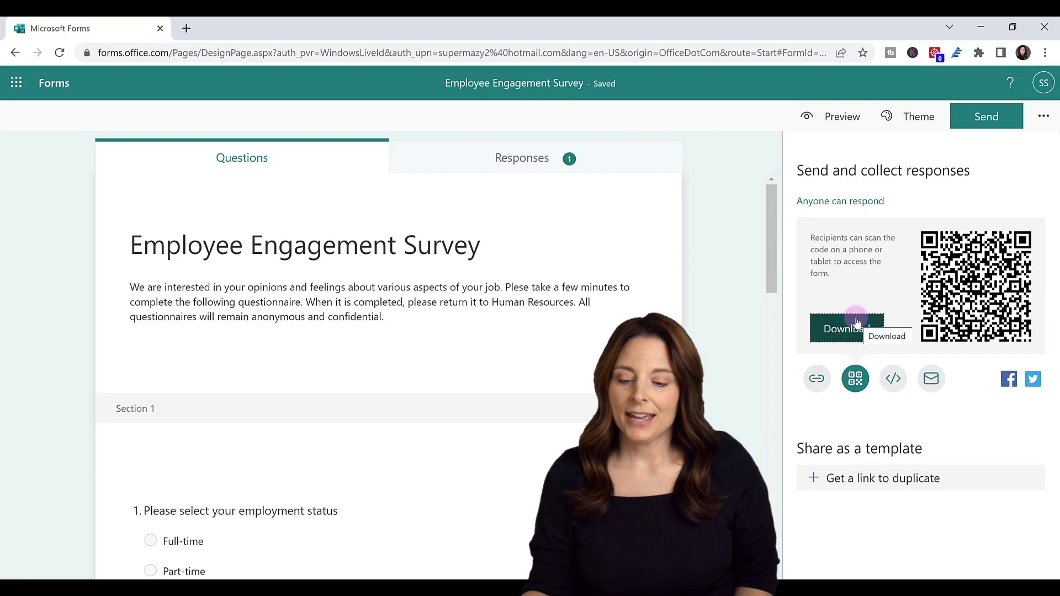
left_click(893, 379)
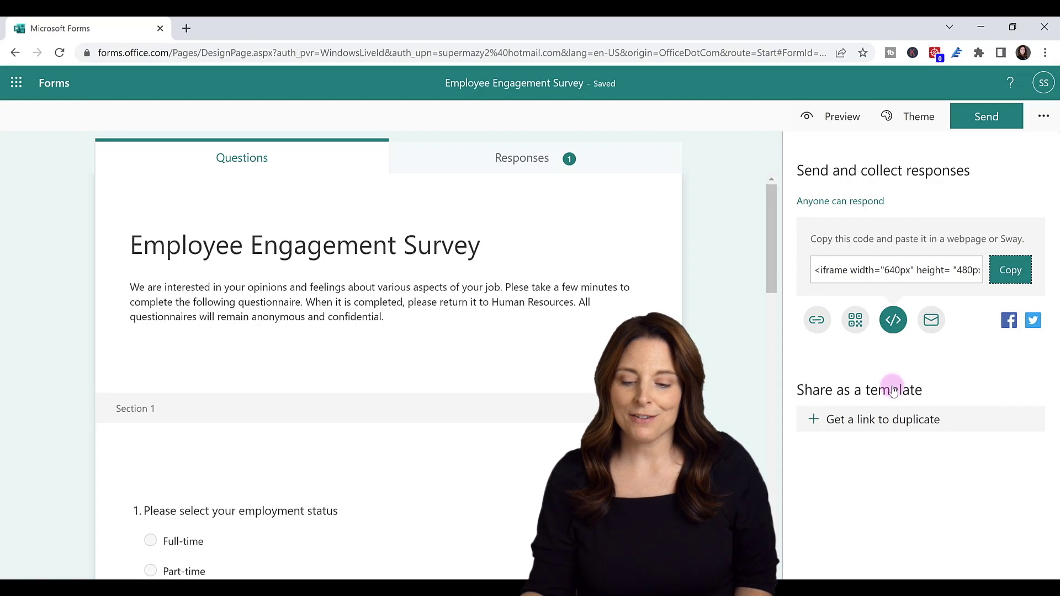
left_click(816, 320)
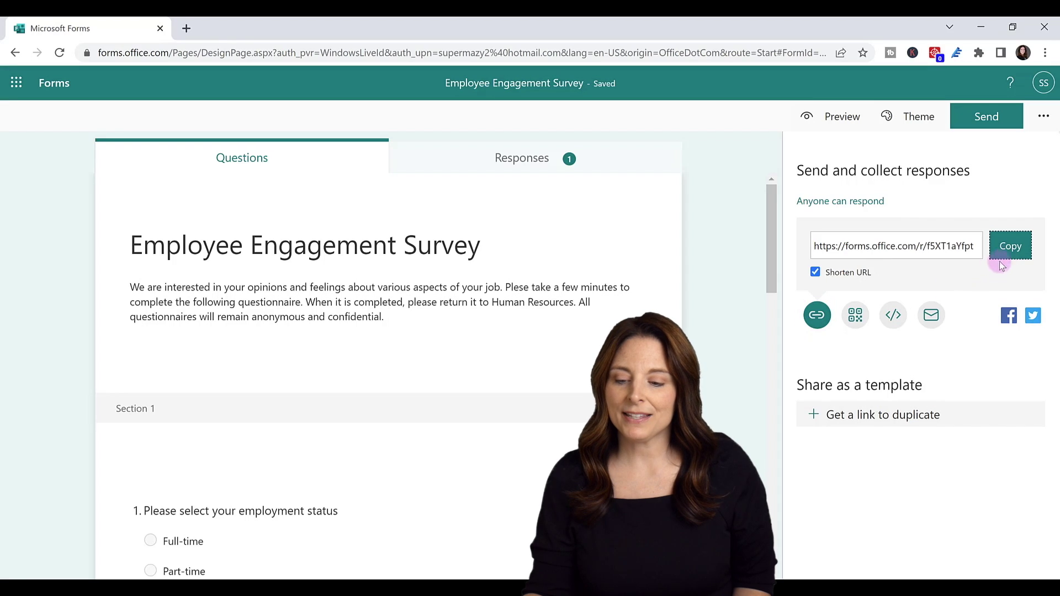
left_click(1011, 249)
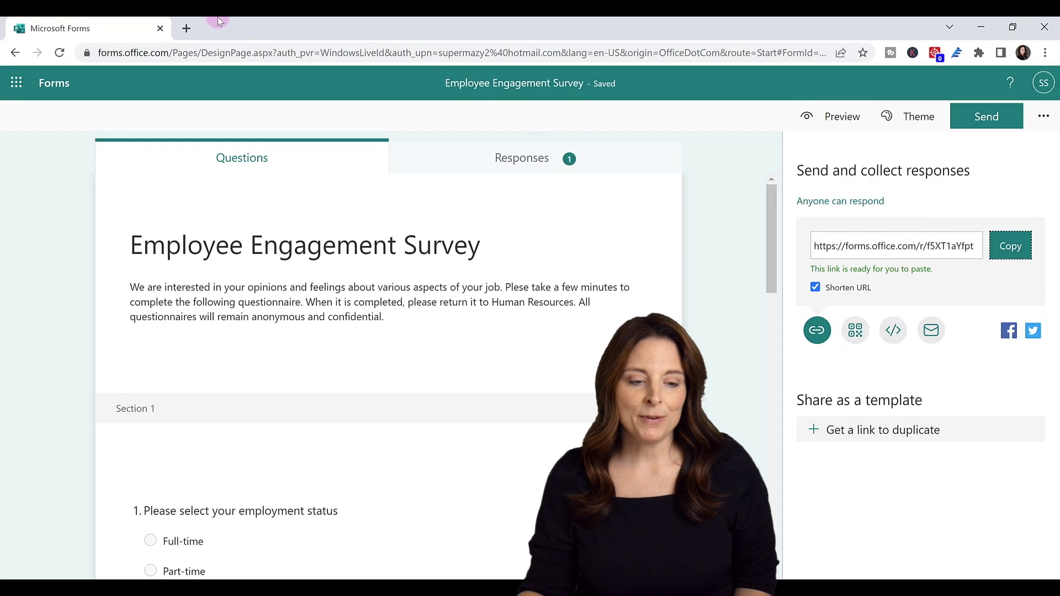
Step: Open the pasted short link in a new tab; answer Part-time, Less than 2 years, third manager
left_click(187, 29)
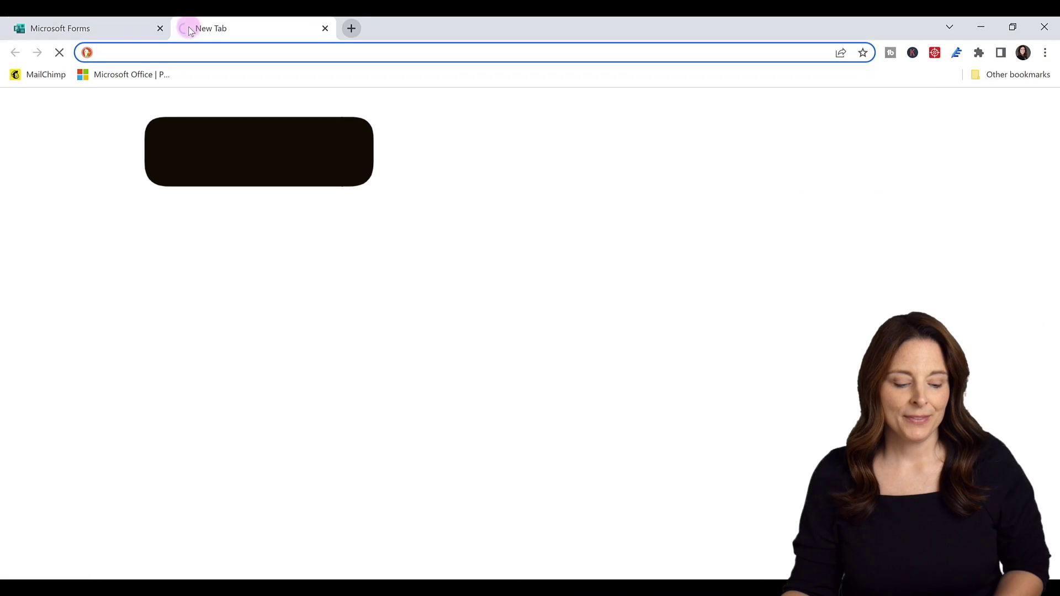
key("ctrl+v")
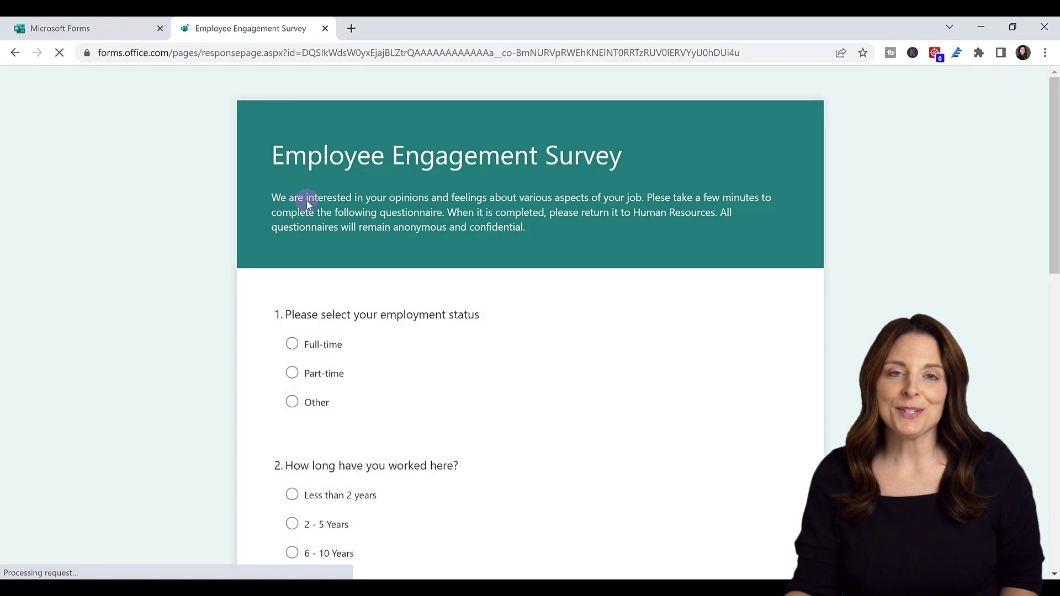
left_click(292, 372)
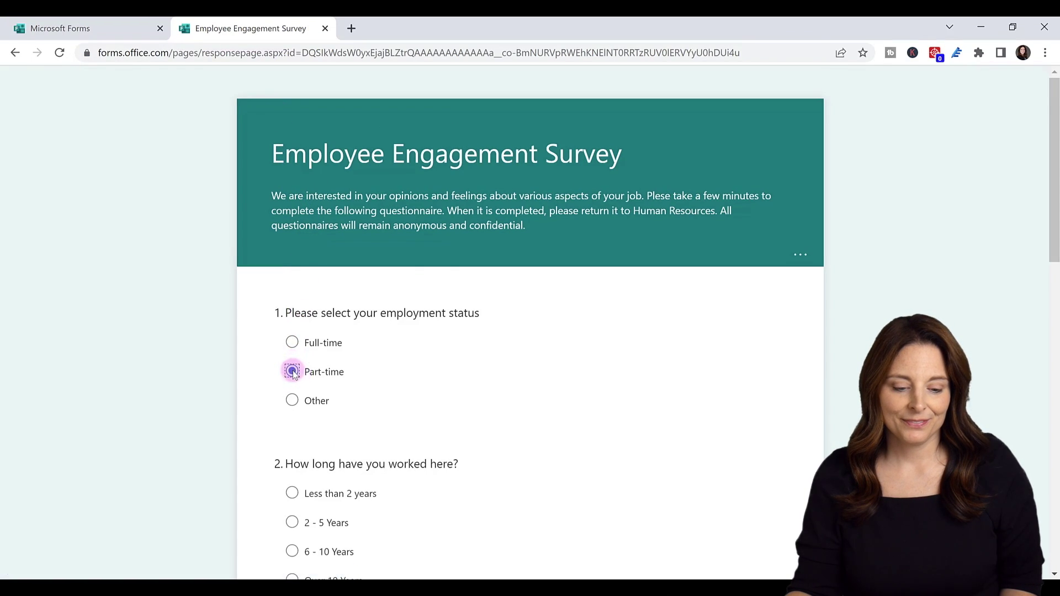
scroll(293, 364, "down", 3)
left_click(292, 357)
scroll(378, 381, "down", 3)
left_click(474, 402)
left_click(379, 482)
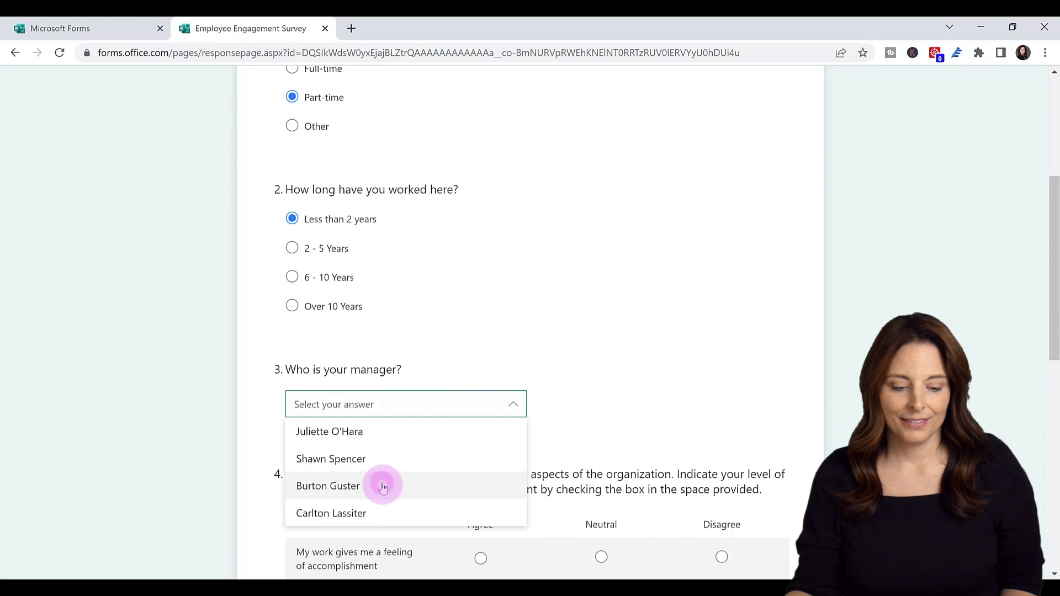
Step: Agree on four grid statements, Neutral on quality care and change communication, rate 10, and submit
scroll(383, 483, "down", 3)
scroll(382, 484, "down", 2)
left_click(480, 282)
left_click(601, 322)
left_click(481, 364)
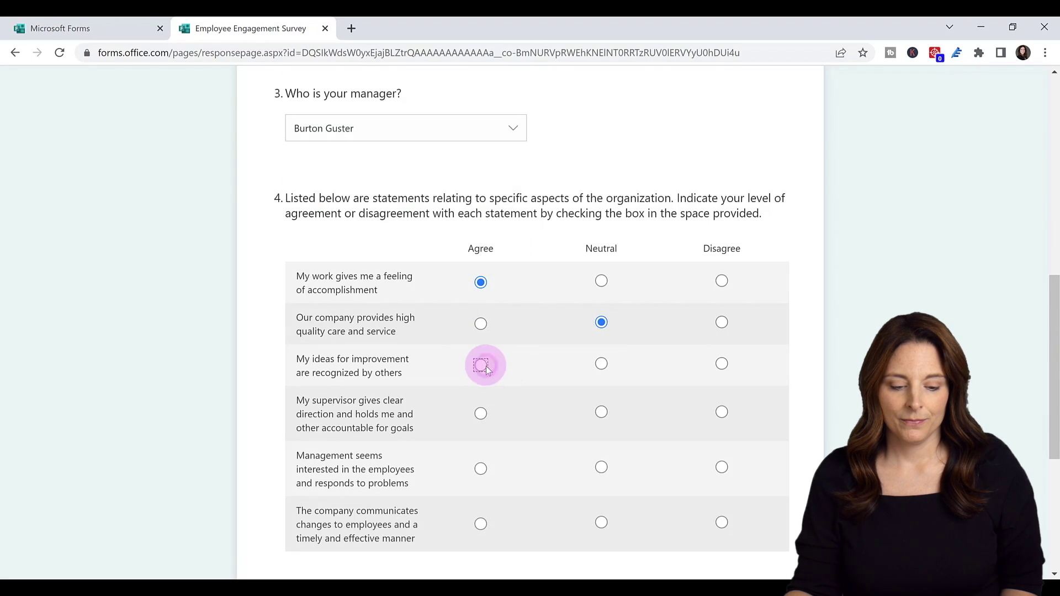
left_click(481, 413)
left_click(601, 523)
left_click(480, 468)
scroll(528, 354, "down", 5)
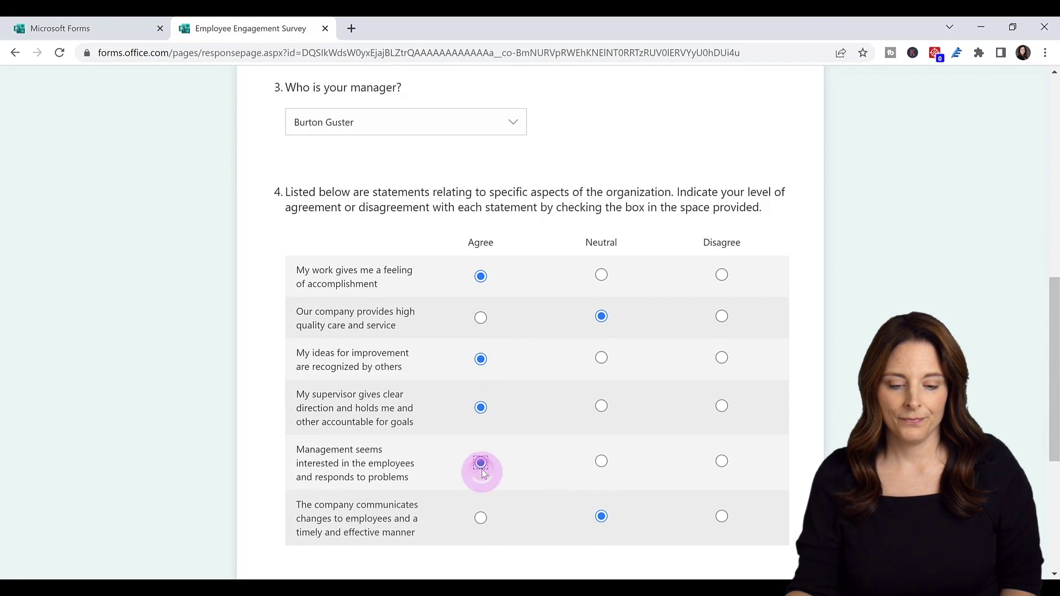
left_click(544, 347)
left_click(335, 409)
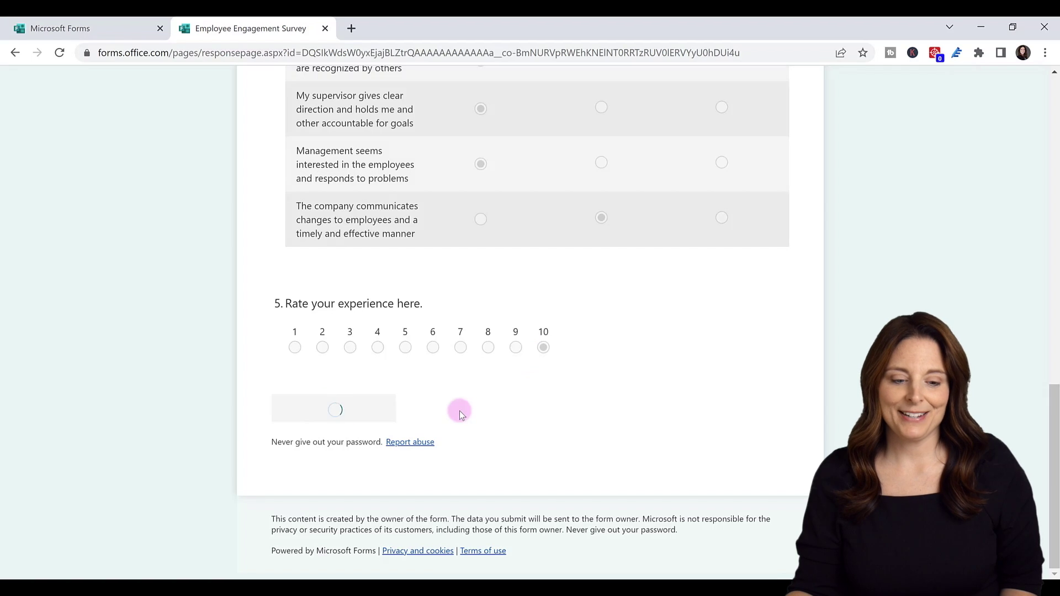
Step: View the Responses summary showing 2 responses and export them to an Excel workbook
left_click(64, 30)
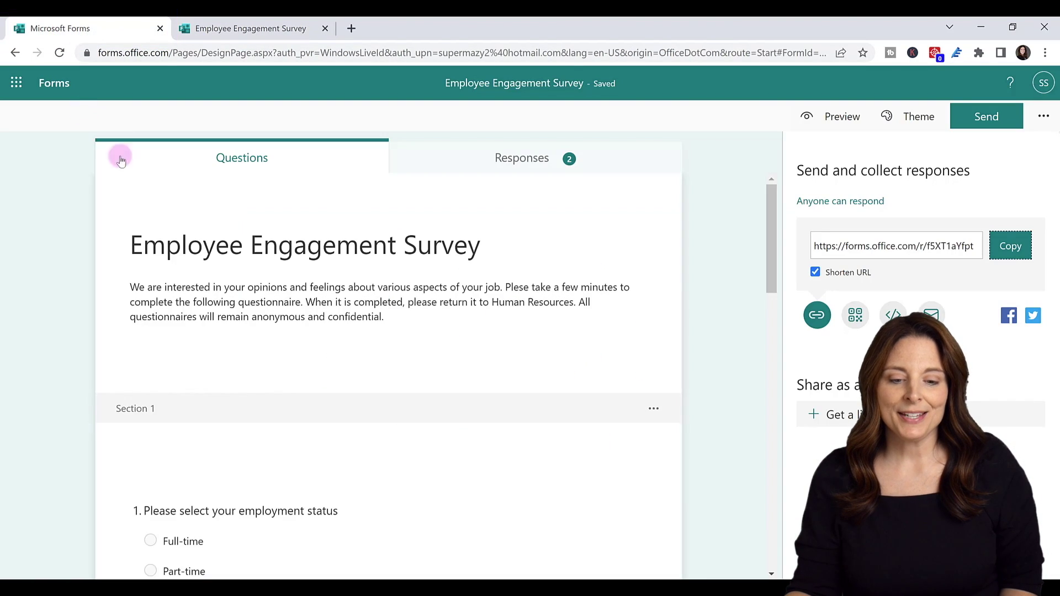
left_click(533, 160)
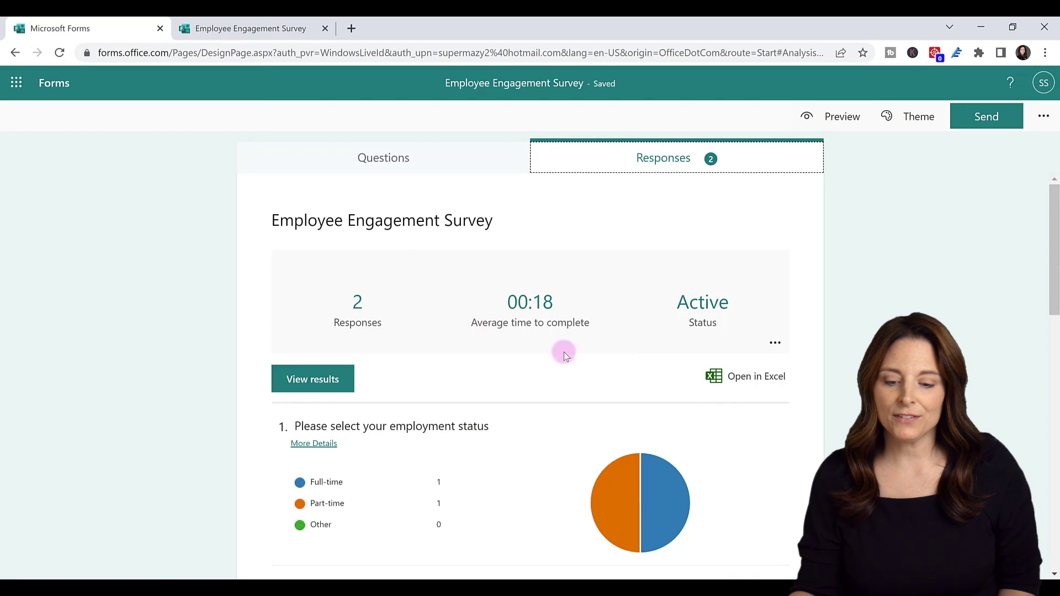
left_click(762, 385)
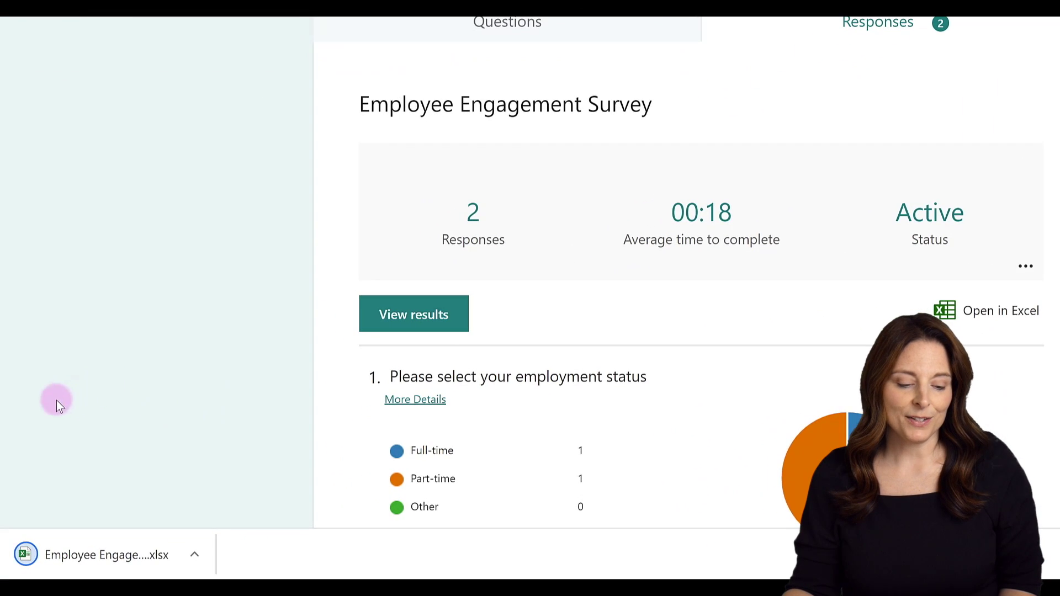
Step: Open the downloaded responses workbook, enable editing, and select the ID–Name and employment status columns
left_click(194, 554)
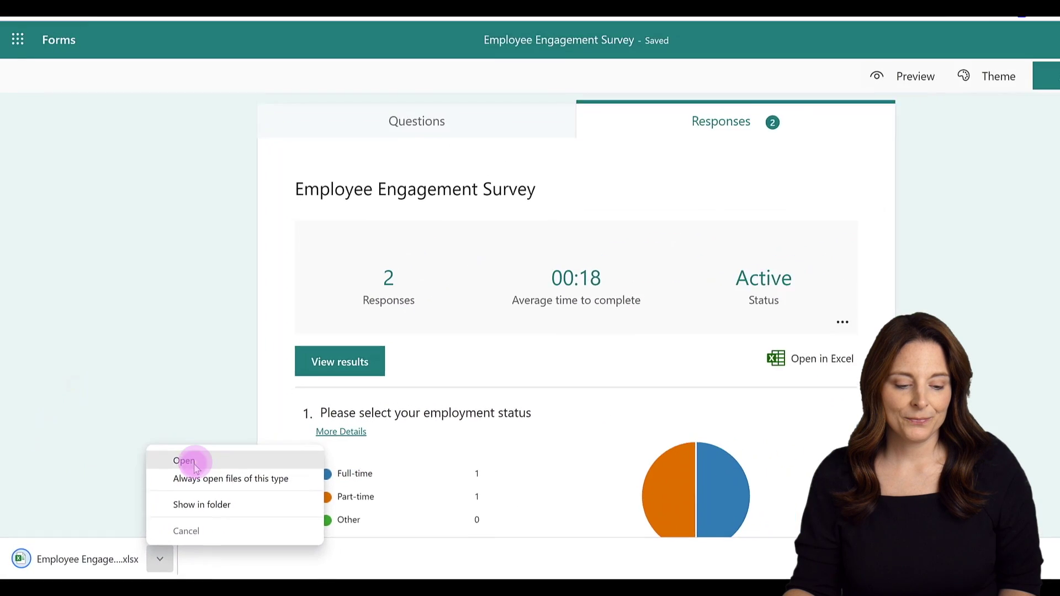
left_click(194, 465)
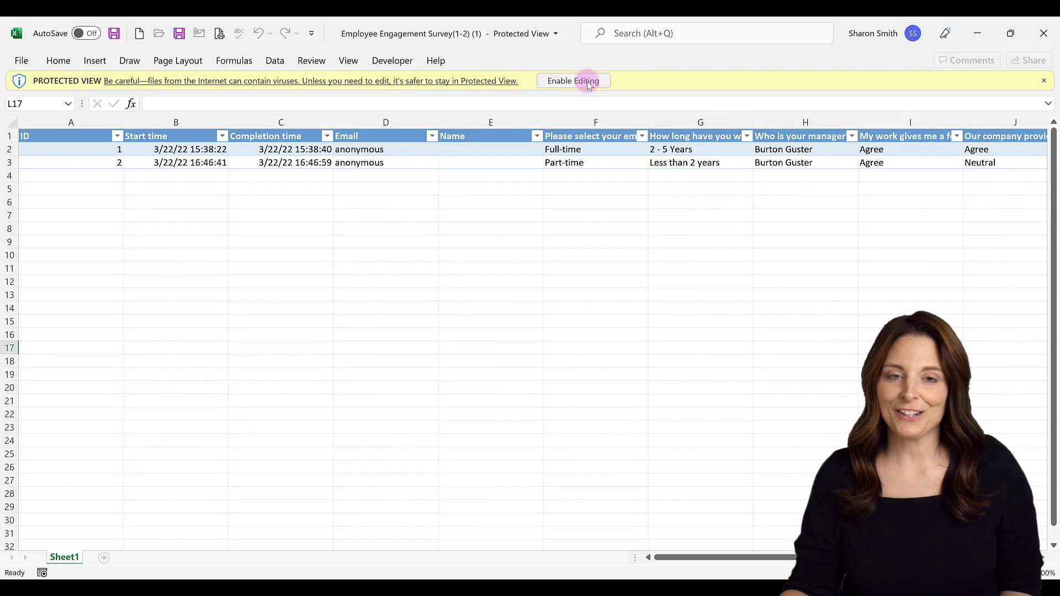
left_click(588, 83)
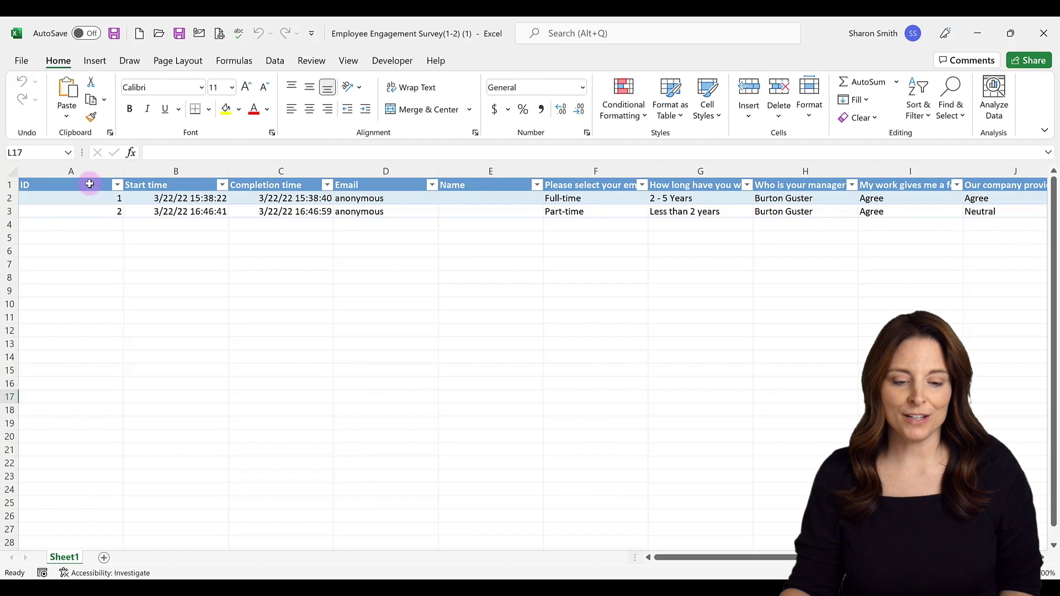
left_click_drag(89, 183, 483, 210)
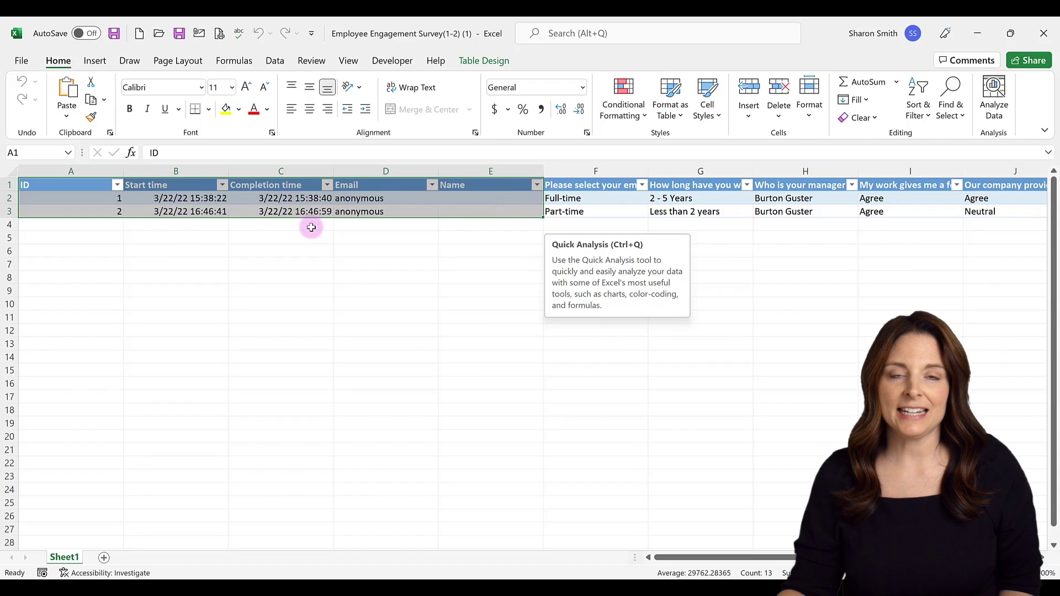
left_click(372, 241)
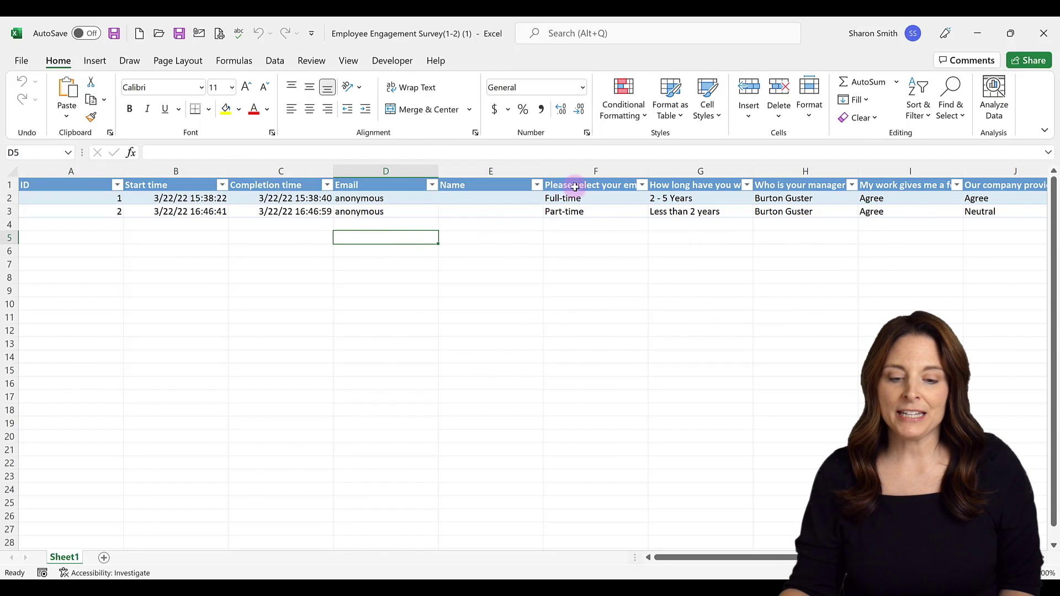
left_click_drag(584, 184, 913, 213)
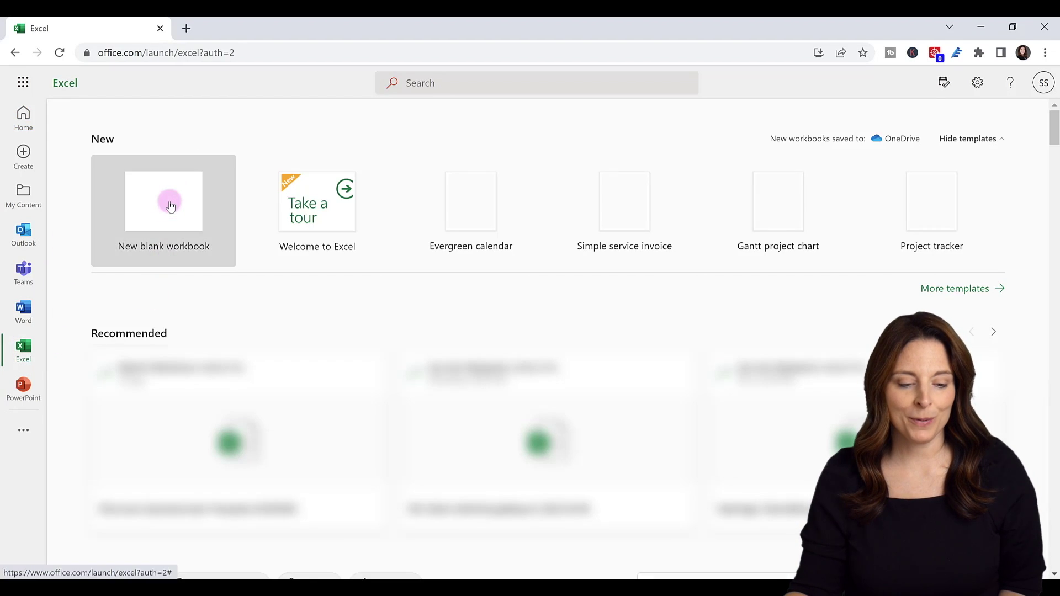
Step: Create the blank workbook Book 4 and start a new form linked to it from Insert > Forms
left_click(170, 205)
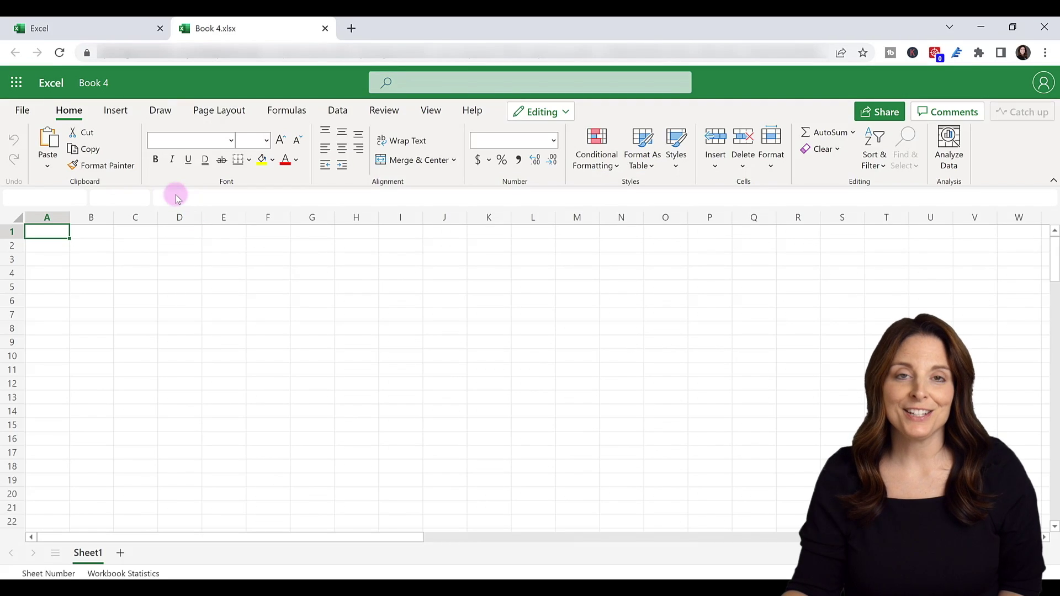
left_click(126, 113)
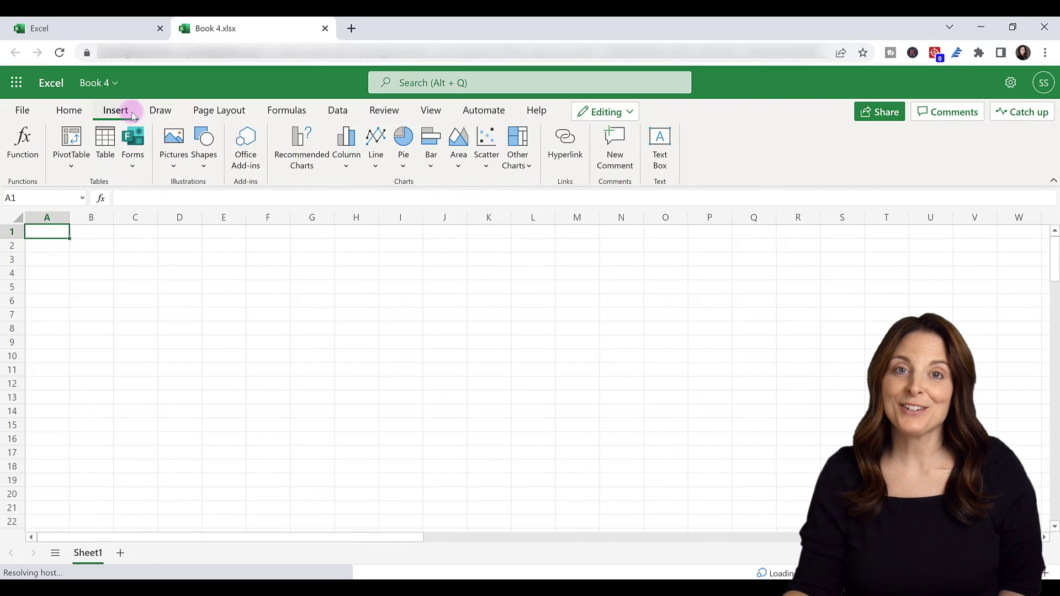
left_click(137, 167)
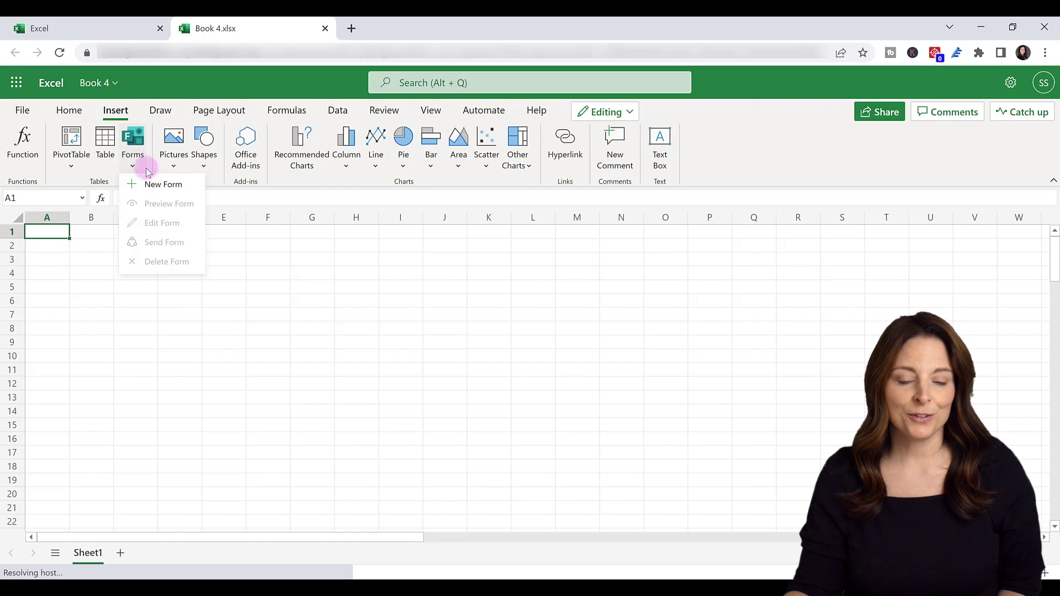
left_click(166, 186)
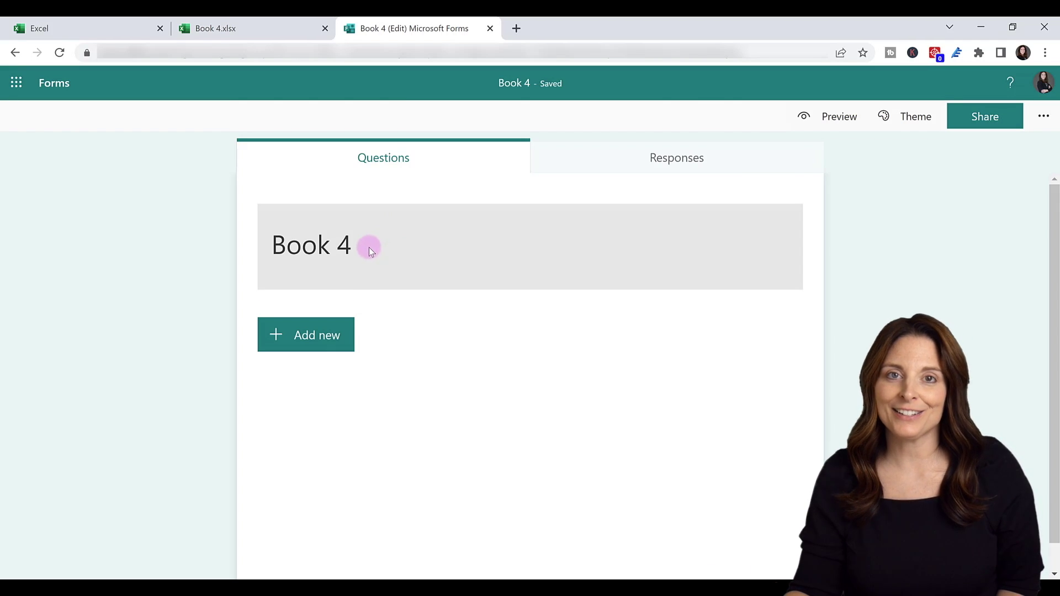
Step: Retitle the form from Book 4 to 'Employee Engagement Survey 2' and move to the description field
left_click(369, 247)
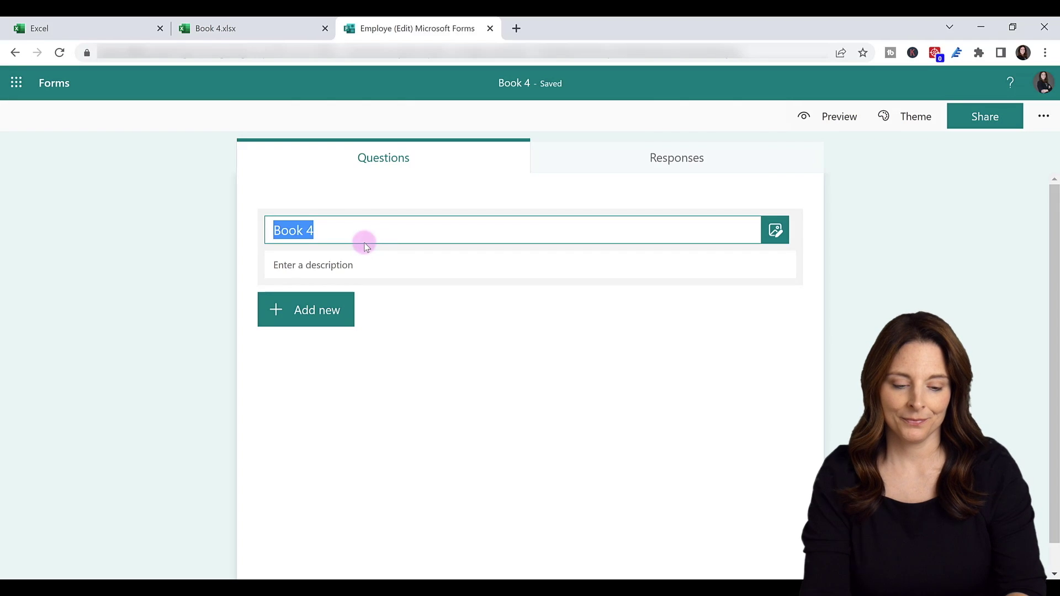
type("Employee Engagement Survey 2")
left_click(387, 263)
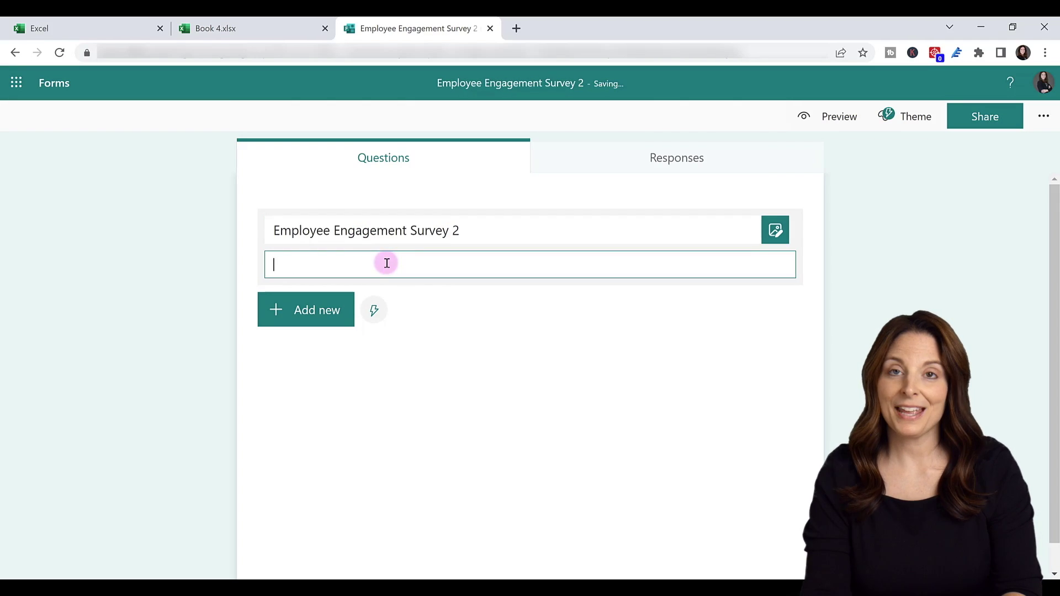
Step: Add the description 'Sample Description' and the choice question 'What is your employment status?' with Full-time and Part-time
type("Samp")
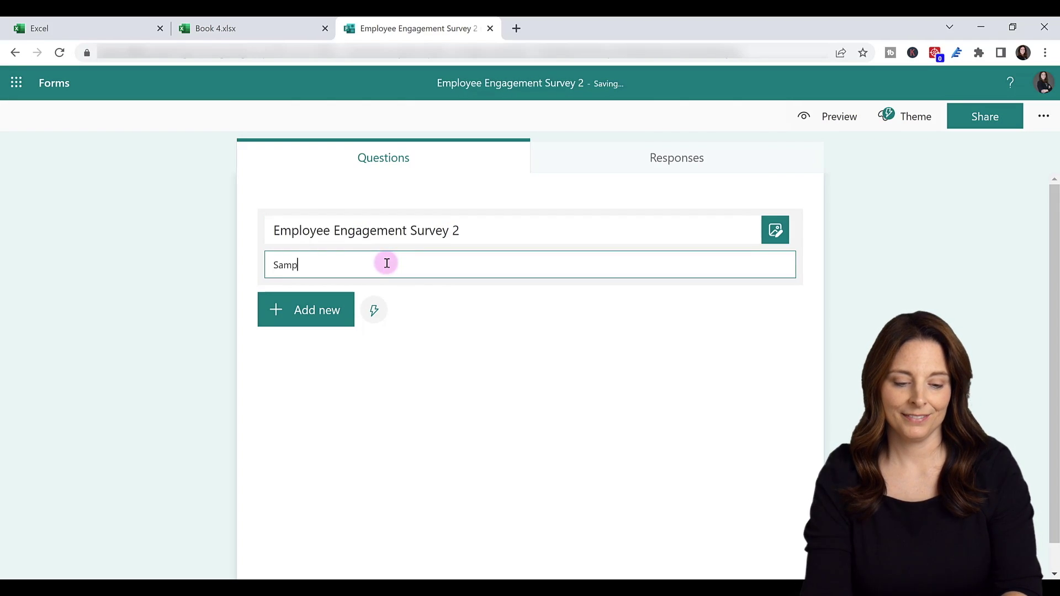
type("le Description")
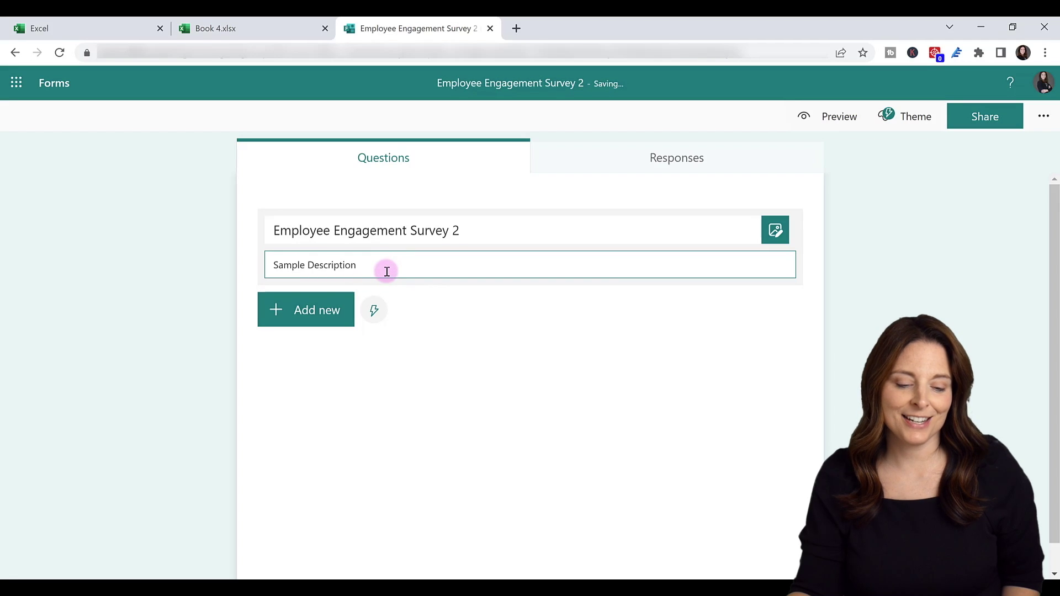
left_click(317, 313)
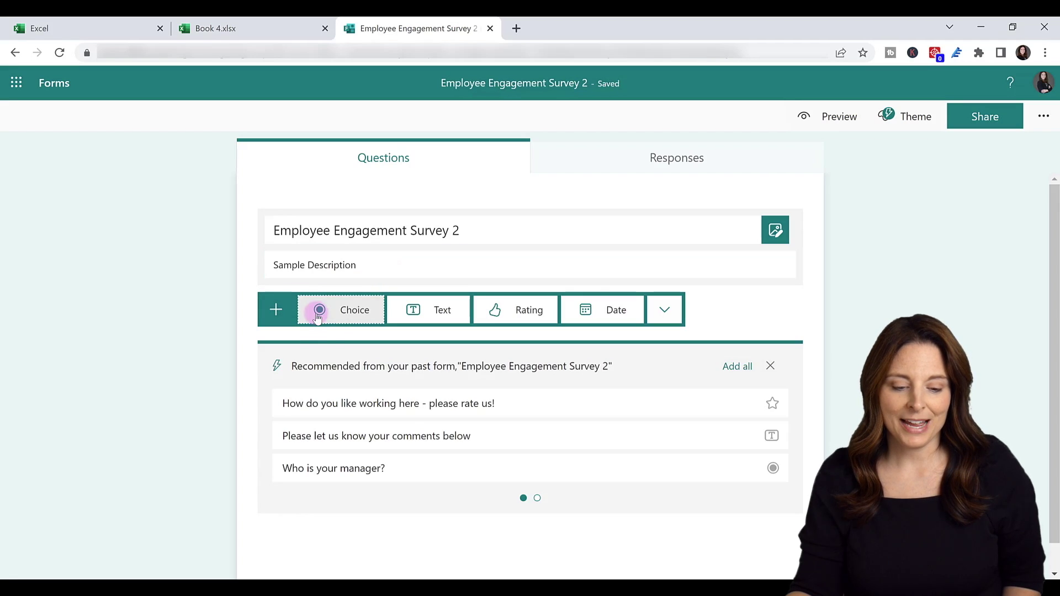
left_click(348, 314)
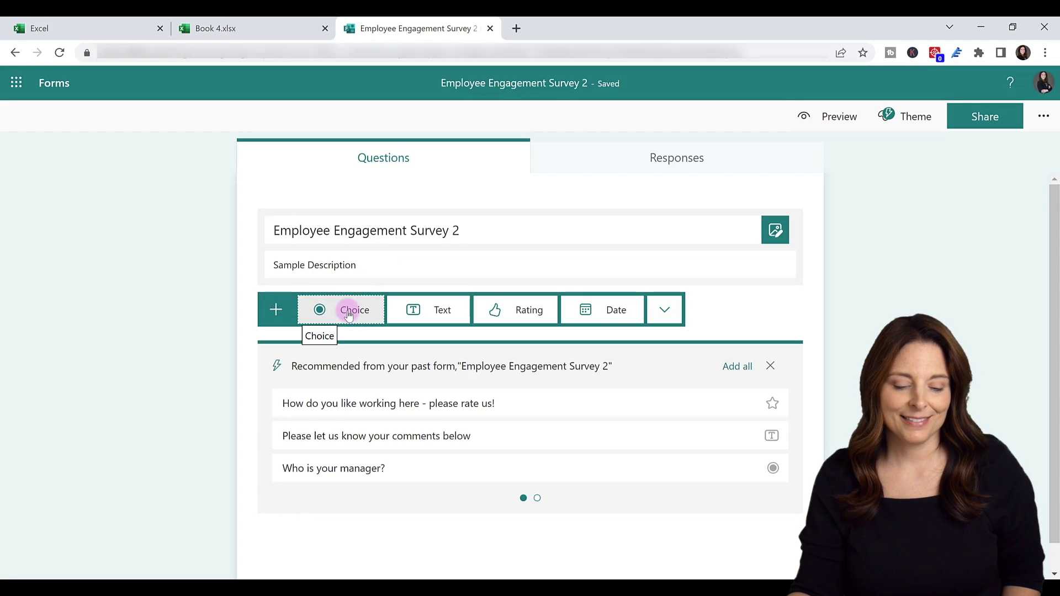
type("W")
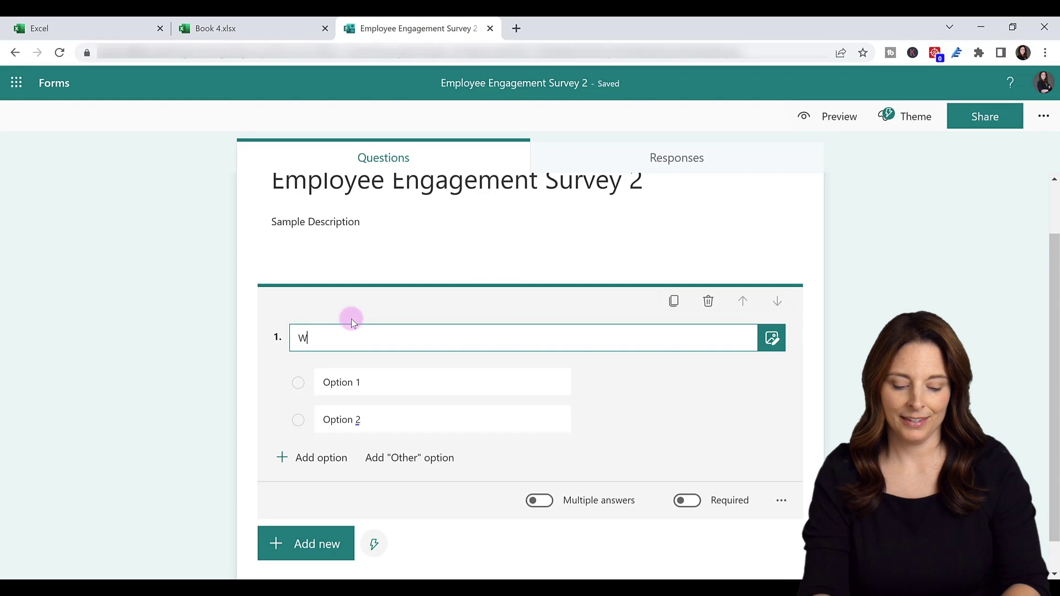
left_click(357, 382)
type("hat is your employment status?Full-time")
left_click(367, 421)
type("Part-time")
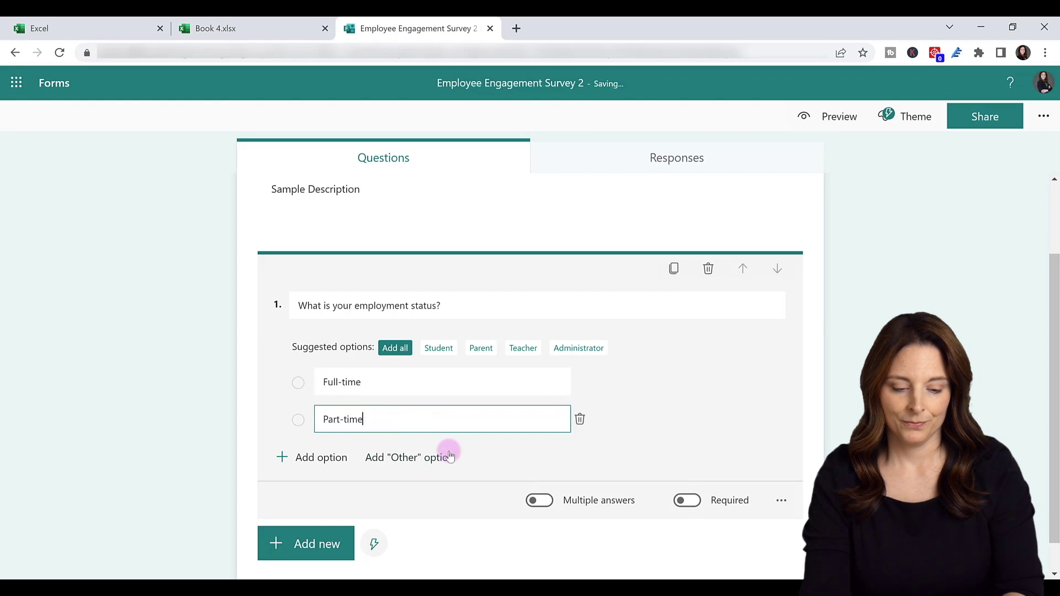
left_click(438, 534)
left_click(305, 542)
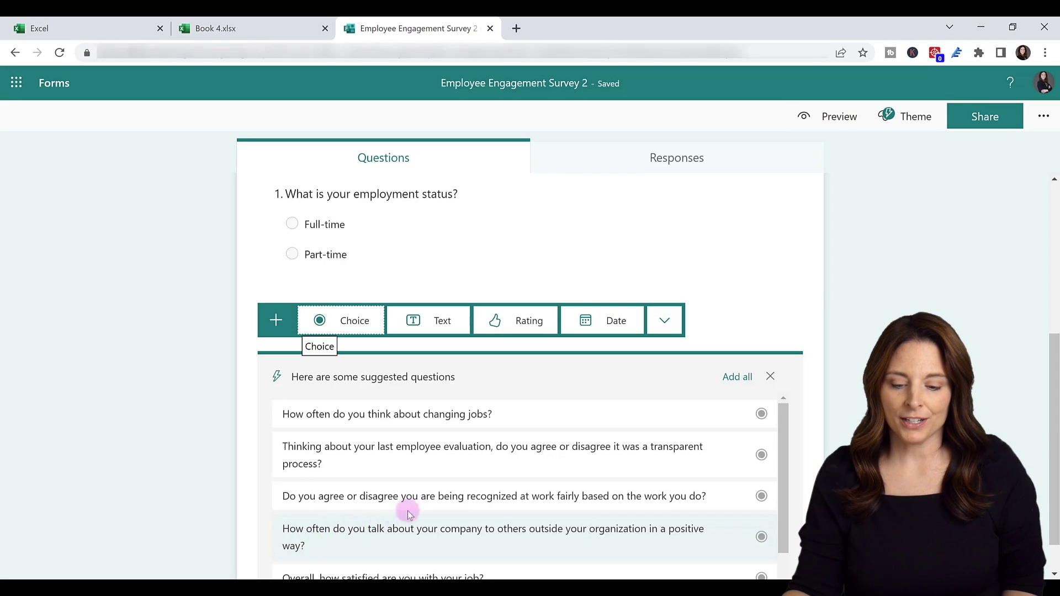
Step: Add a new section to the form titled 'Section 2'
left_click(666, 322)
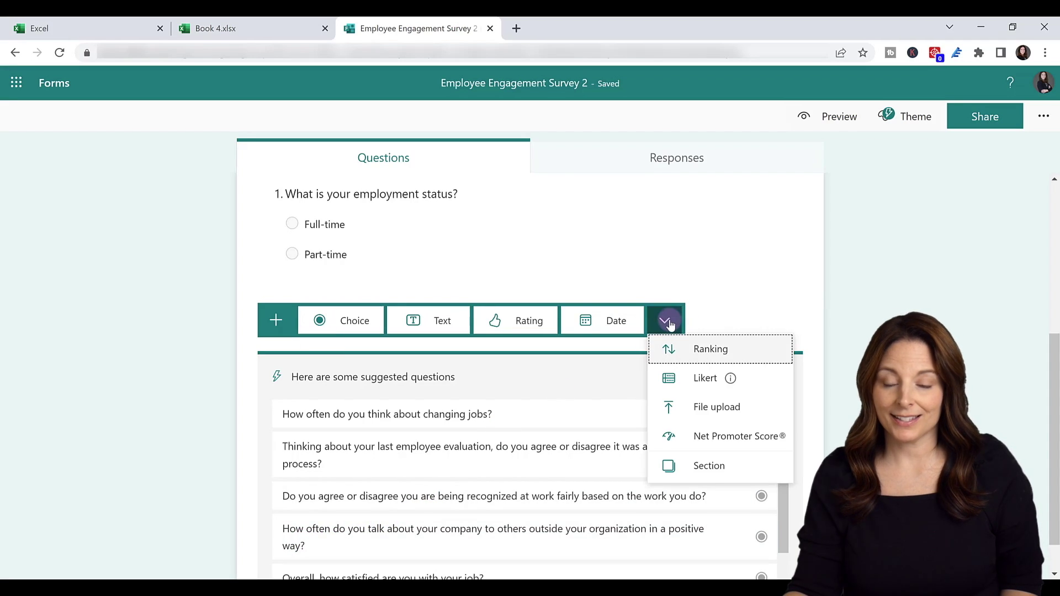
left_click(708, 465)
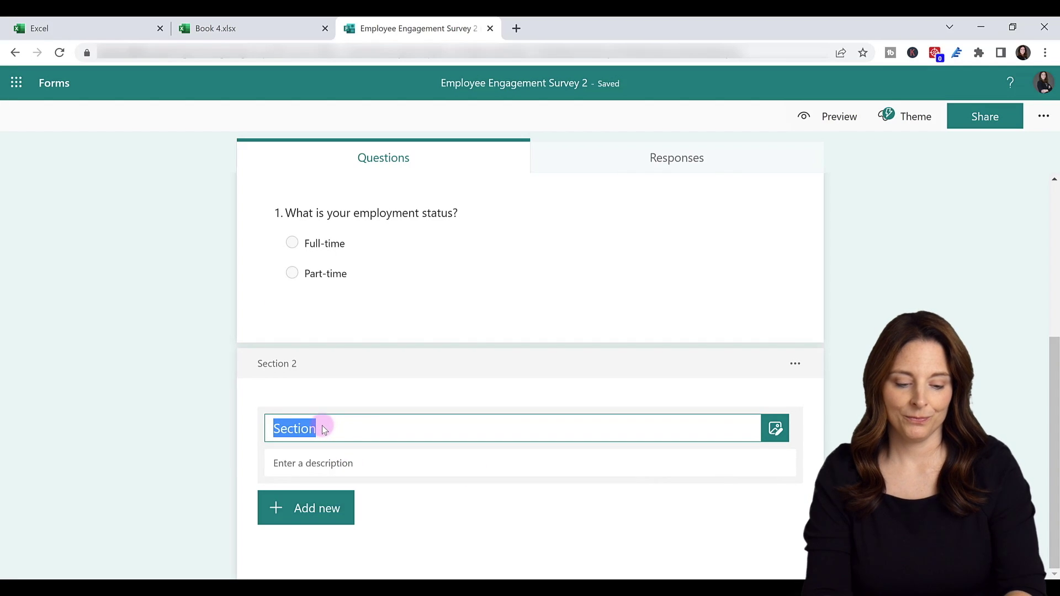
type("Section 2")
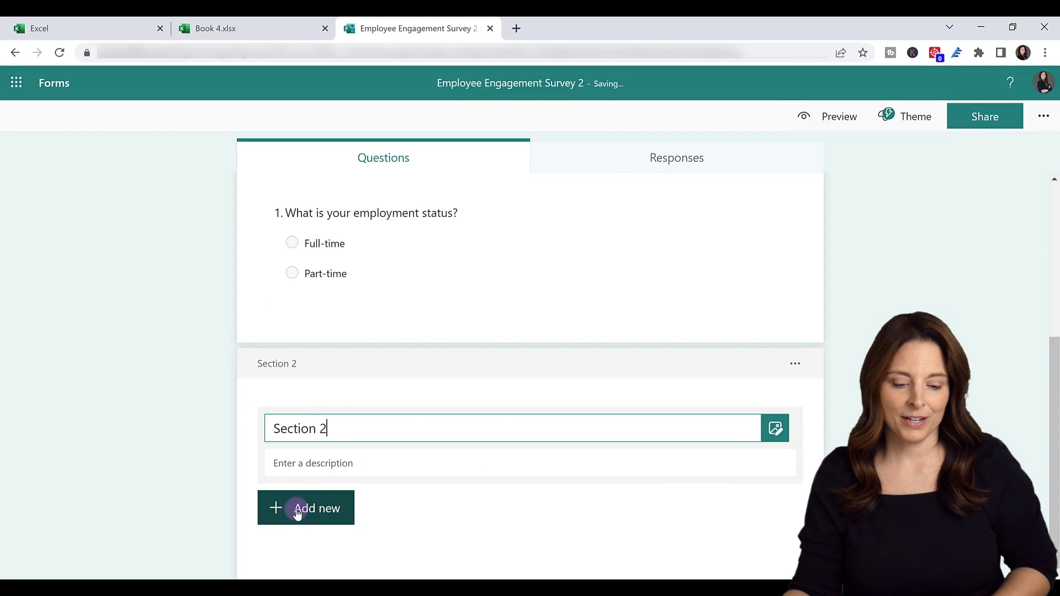
Step: Add a star rating question 'Rate your experience' to Section 2
left_click(298, 514)
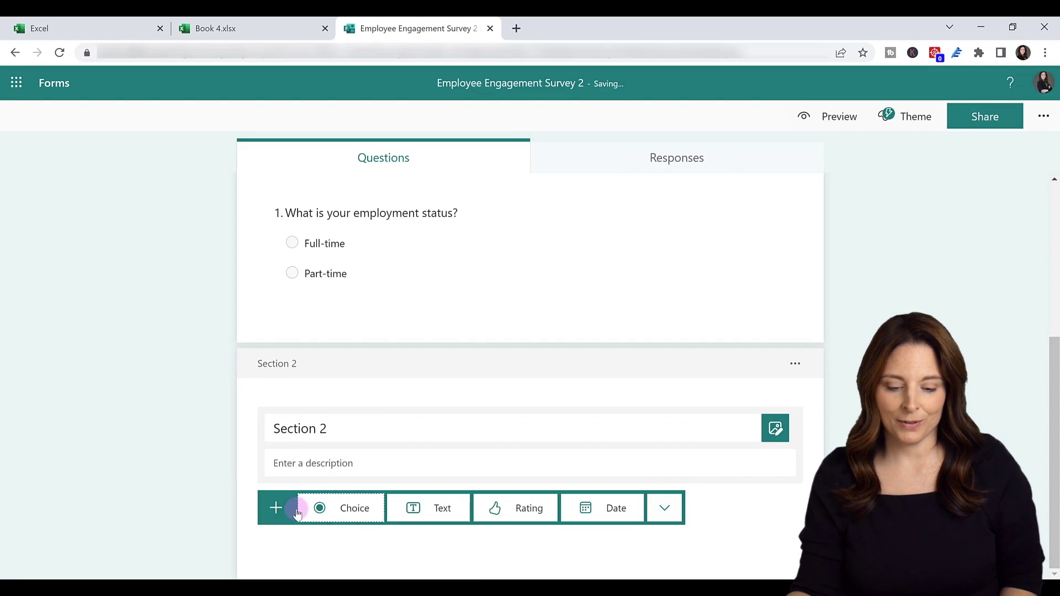
left_click(513, 509)
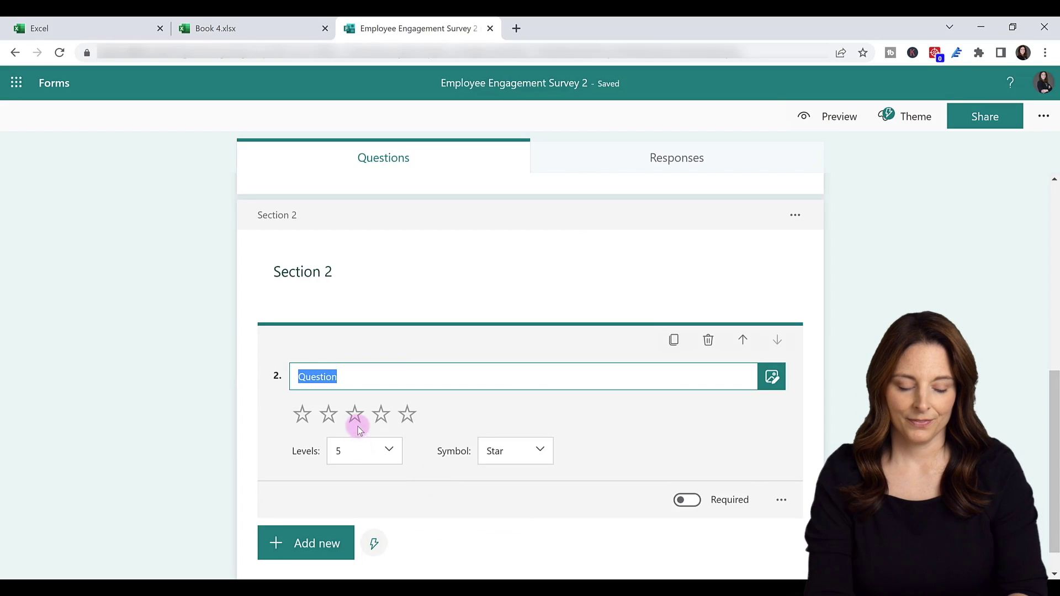
type("Rate your exper")
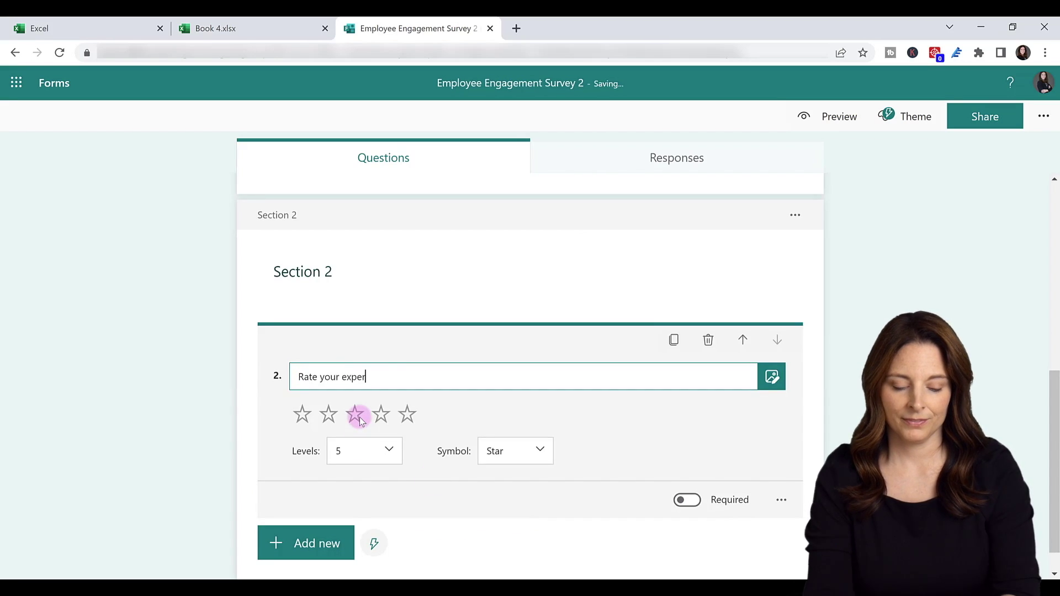
type("ience")
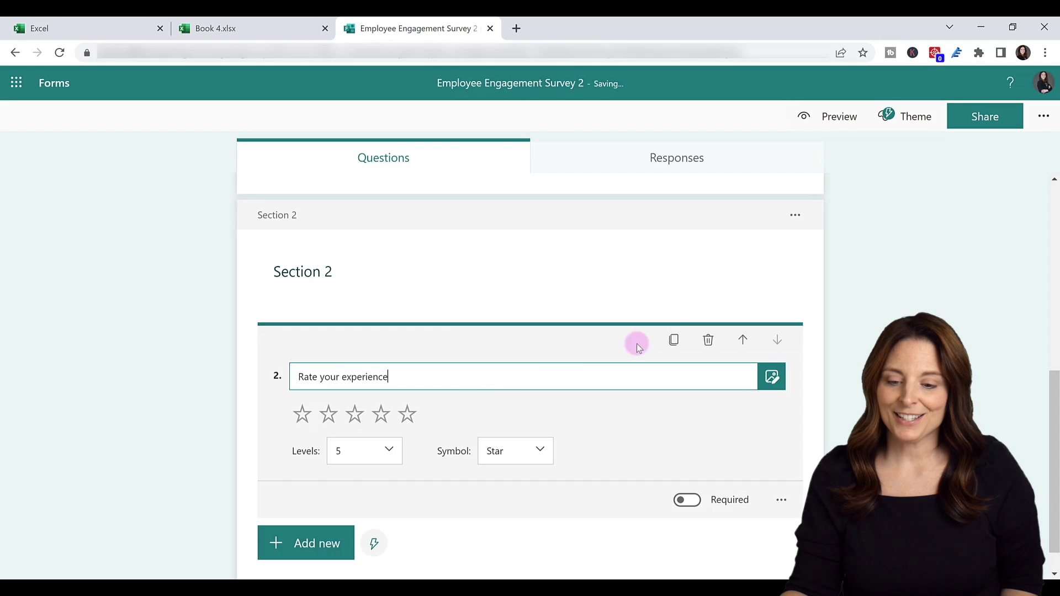
left_click(839, 115)
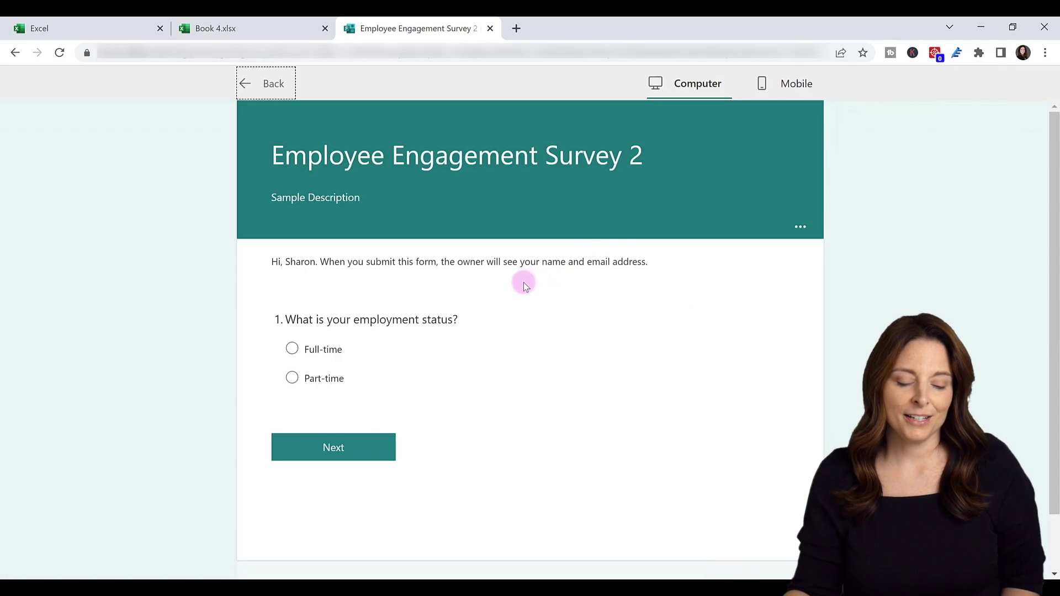
left_click(335, 449)
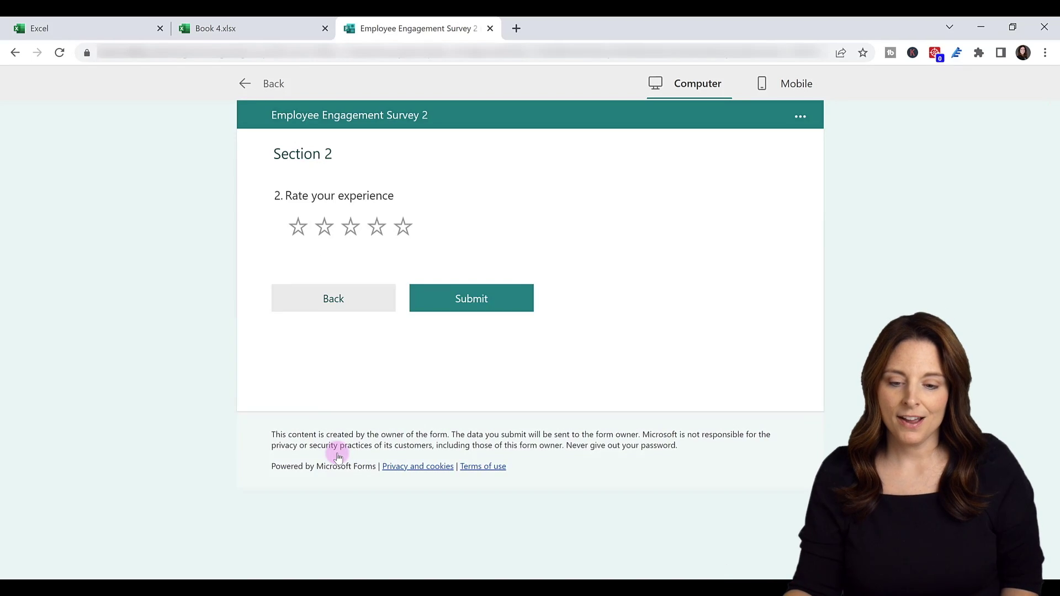
left_click(795, 83)
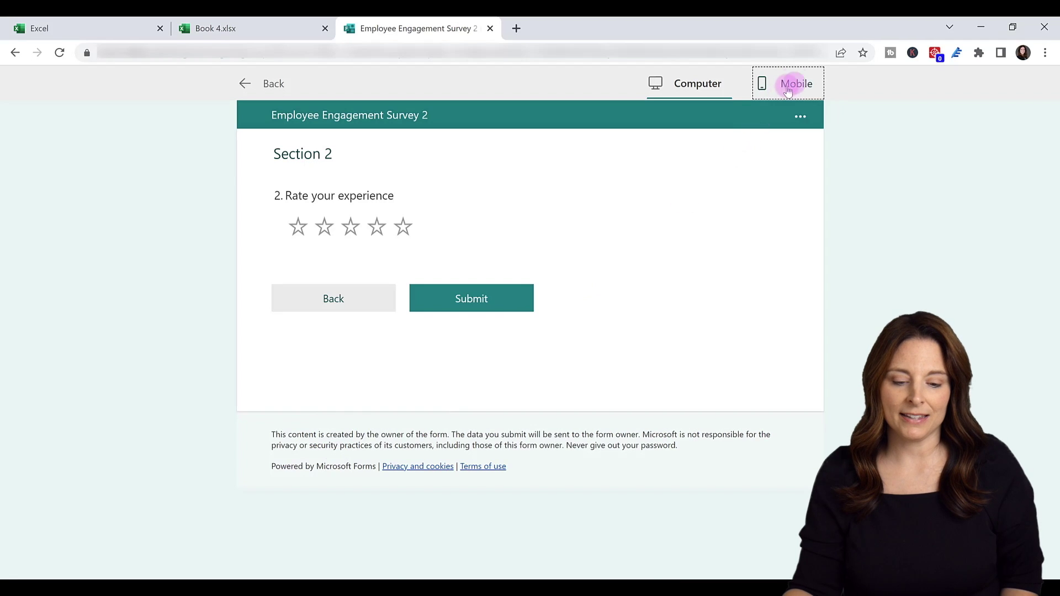
left_click(466, 346)
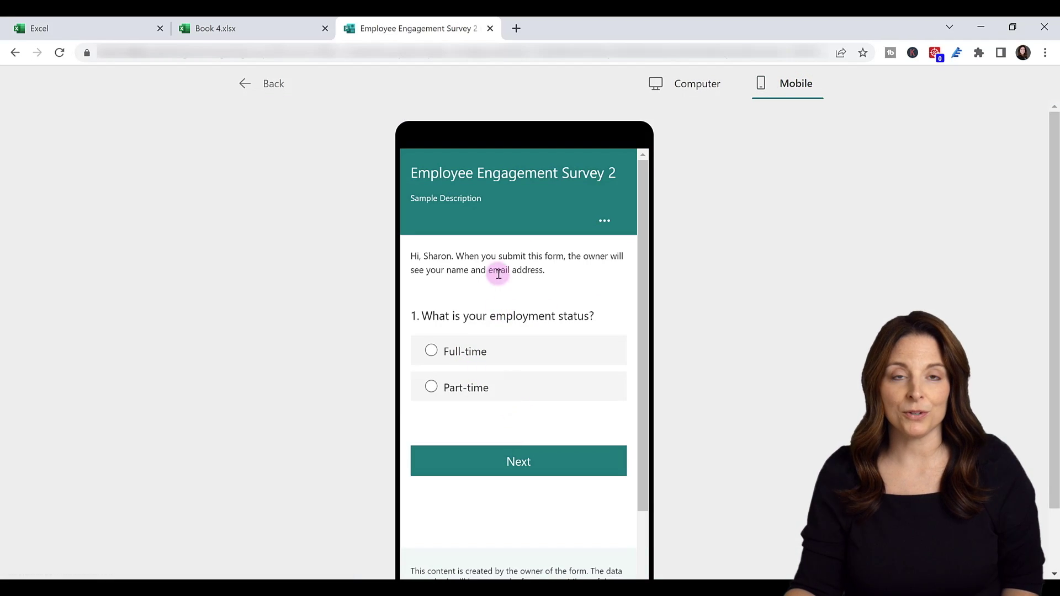
left_click(516, 463)
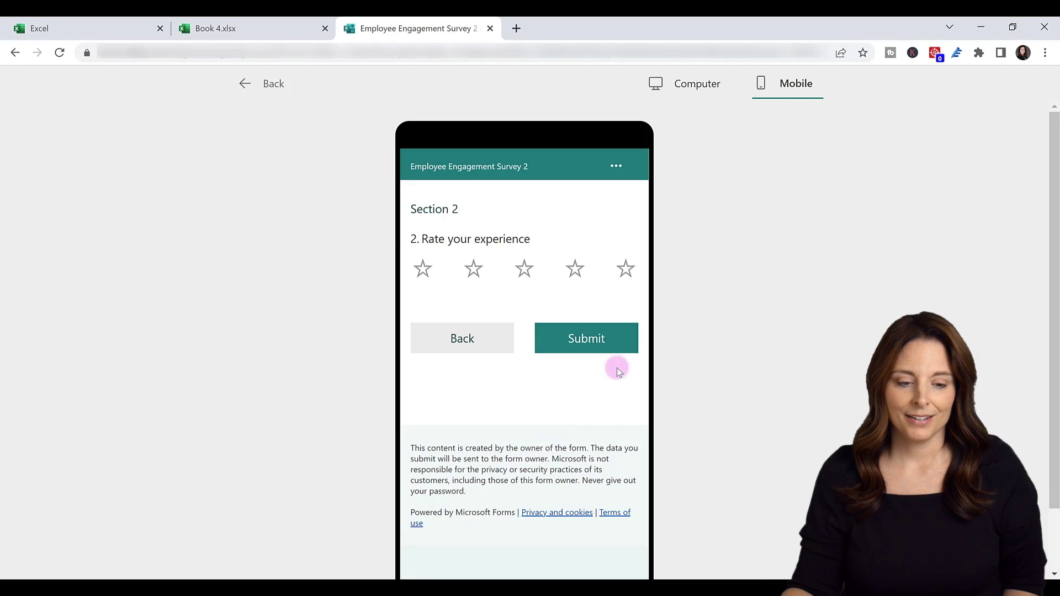
Step: Return to editing and apply the purple theme to the survey
left_click(270, 83)
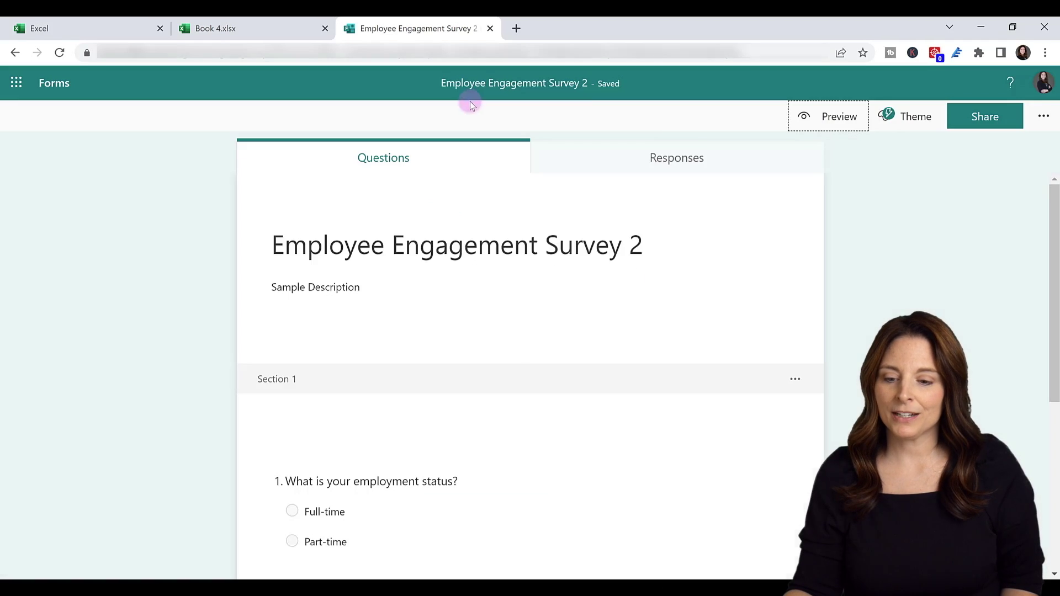
left_click(907, 117)
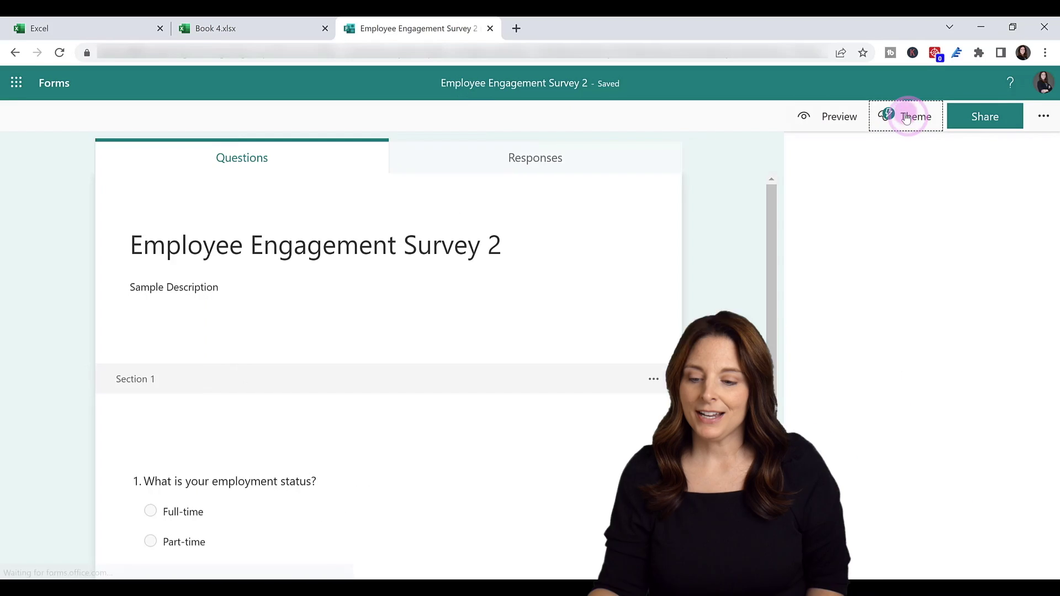
left_click(1053, 441)
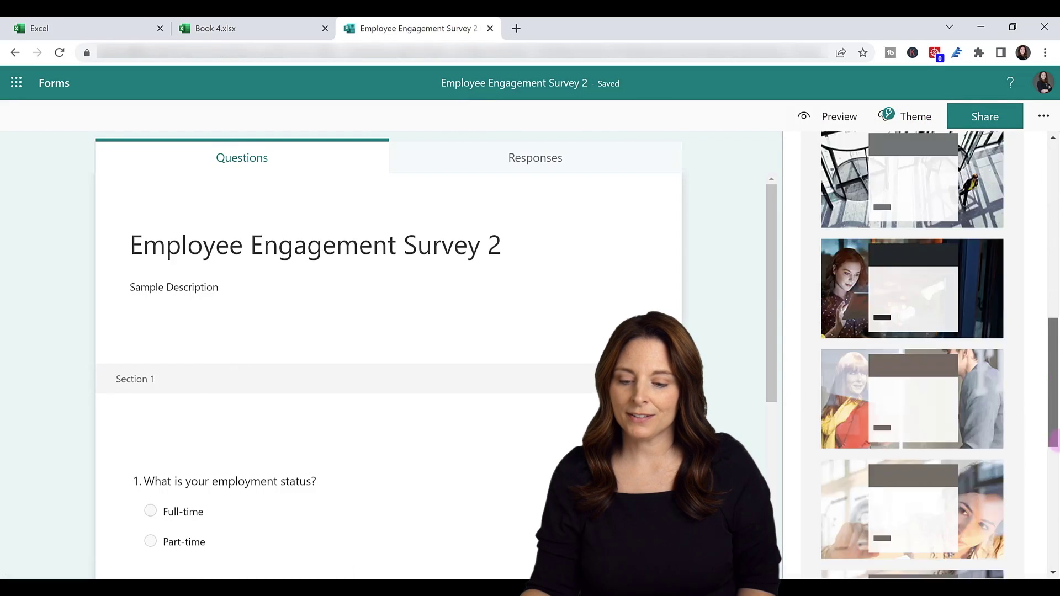
left_click_drag(1053, 441, 1053, 558)
left_click(883, 320)
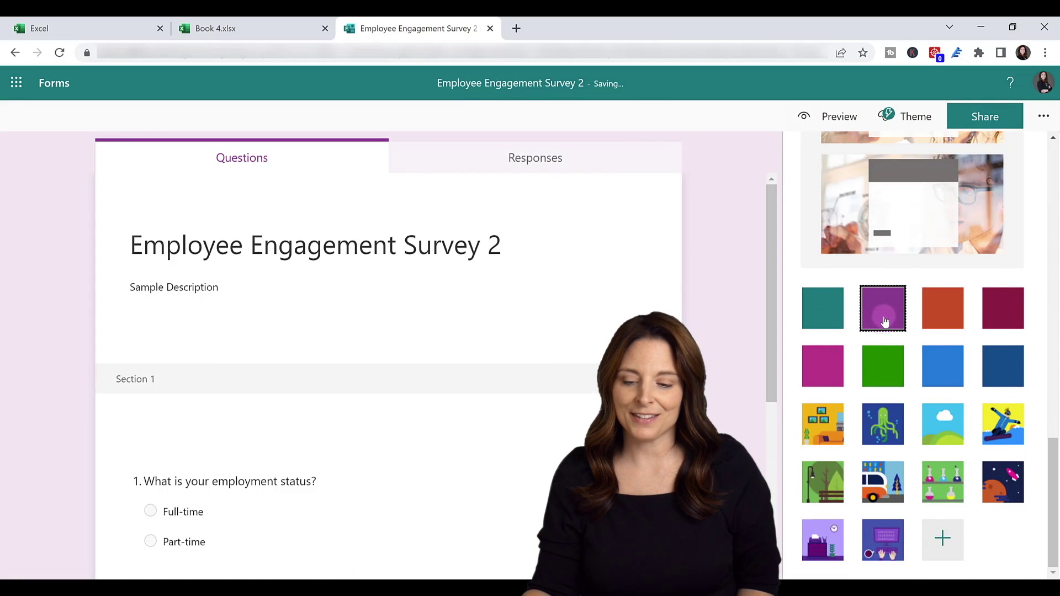
Step: Copy a shortened response link from the Share options
left_click(984, 132)
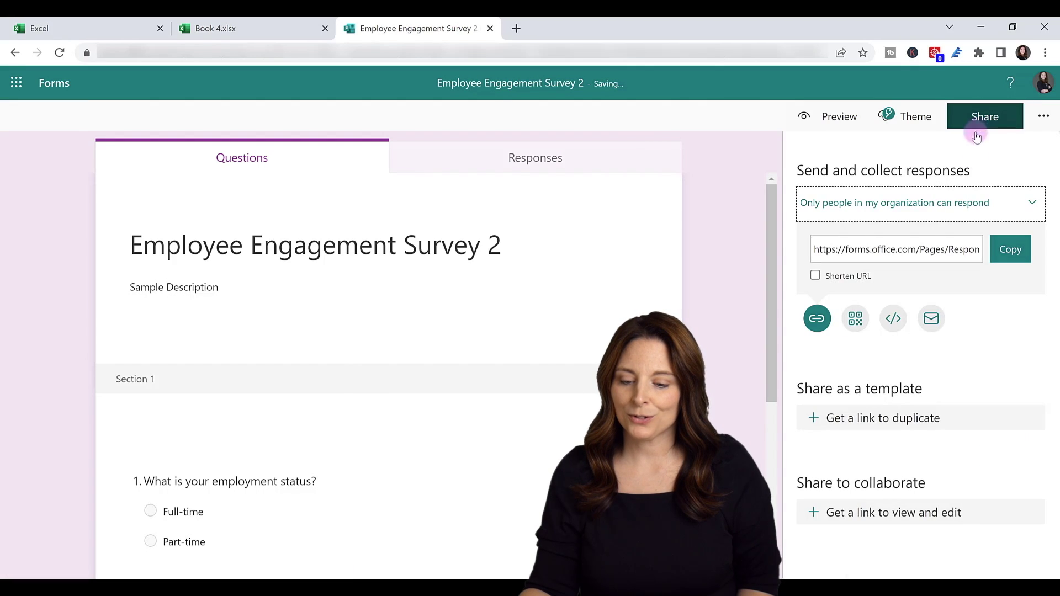
left_click(815, 275)
left_click(1010, 251)
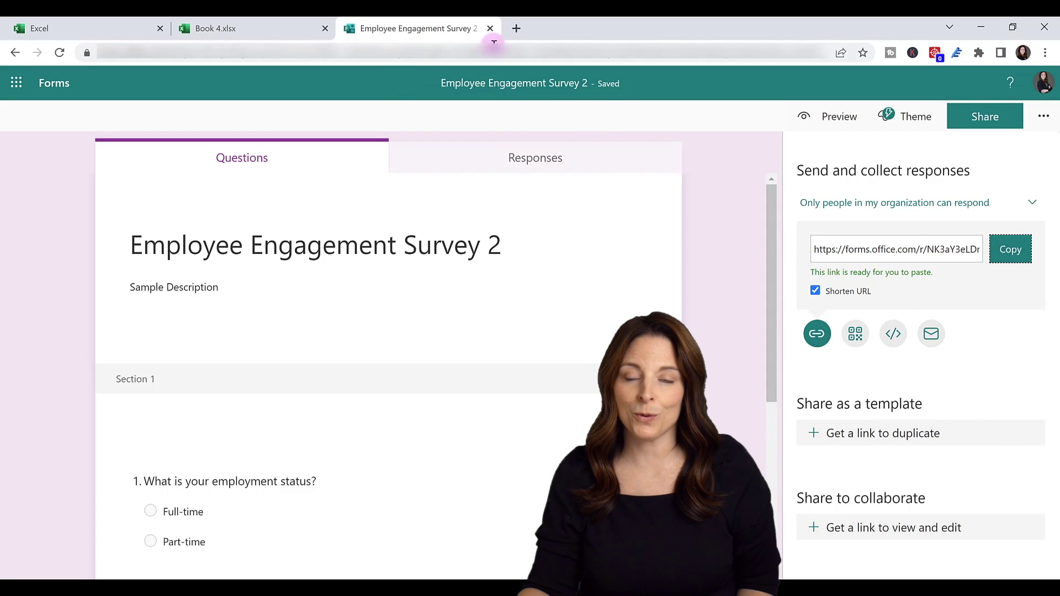
Step: Open the pasted survey link in a new tab and submit a Full-time, five-star response
left_click(516, 28)
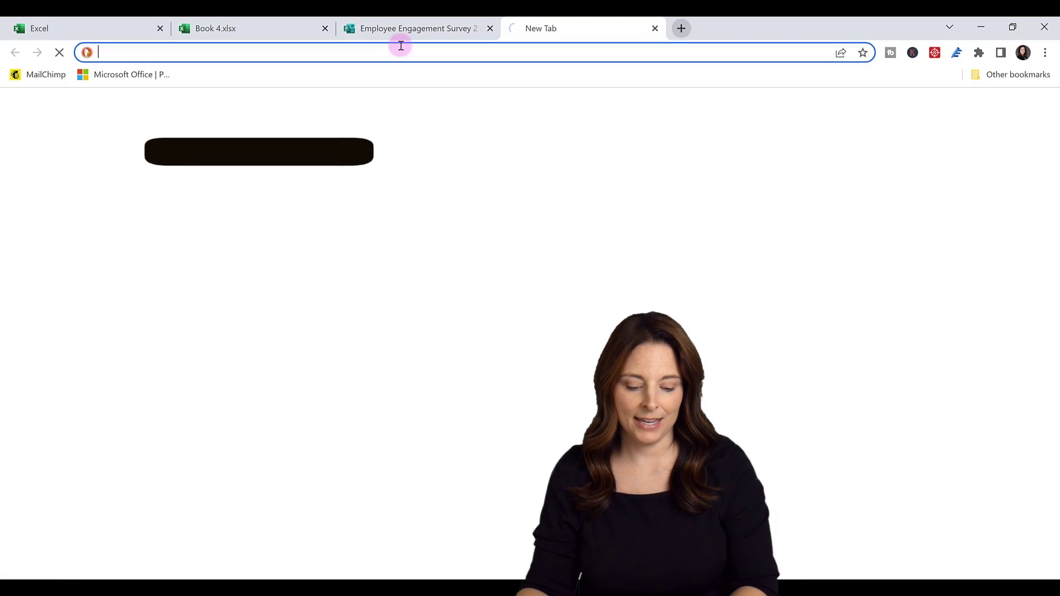
key("ctrl+v")
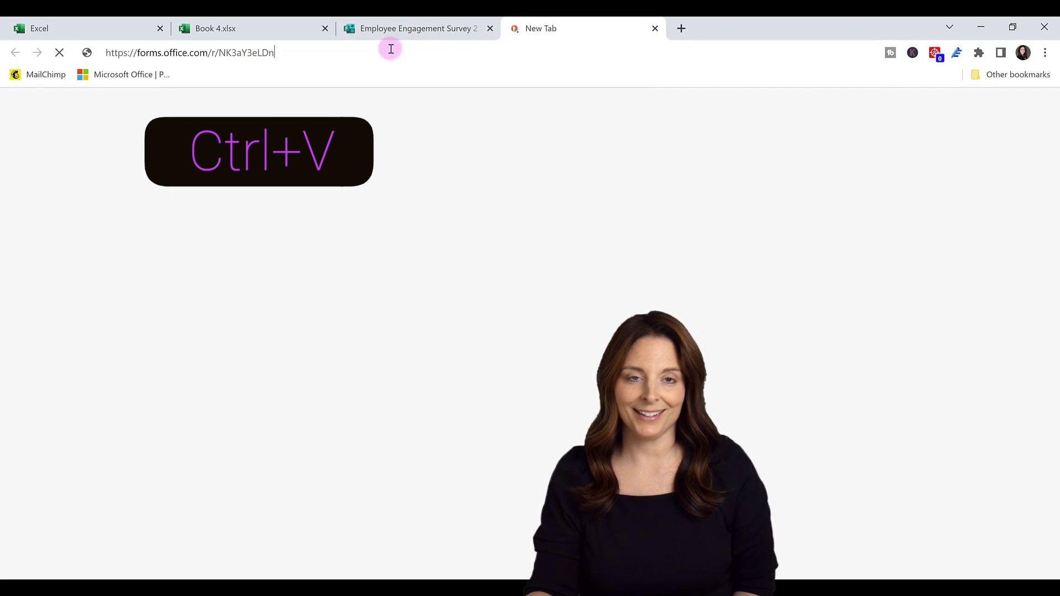
key("Return")
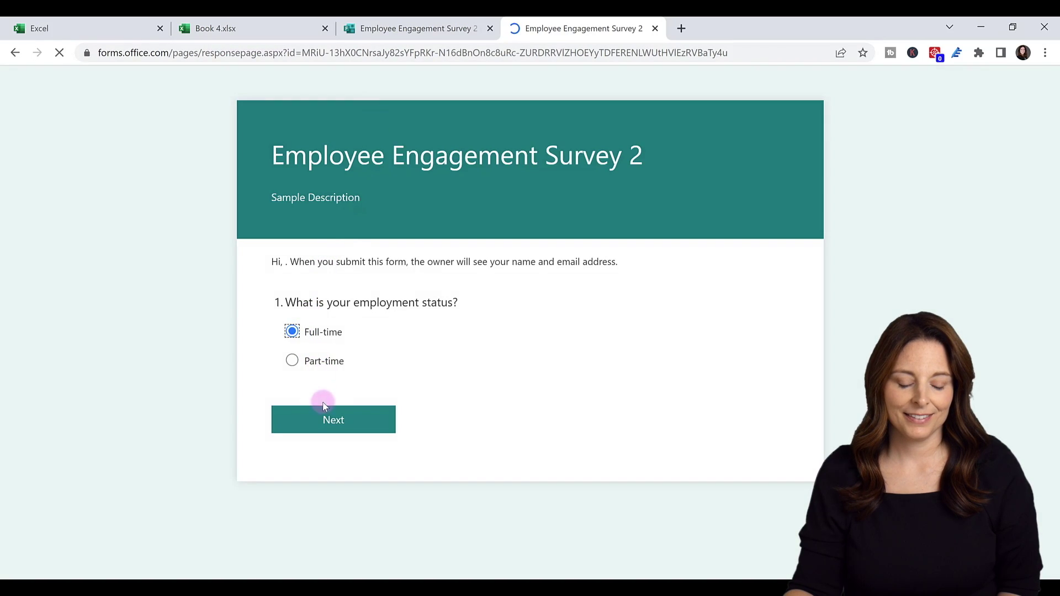
left_click(331, 419)
left_click(415, 244)
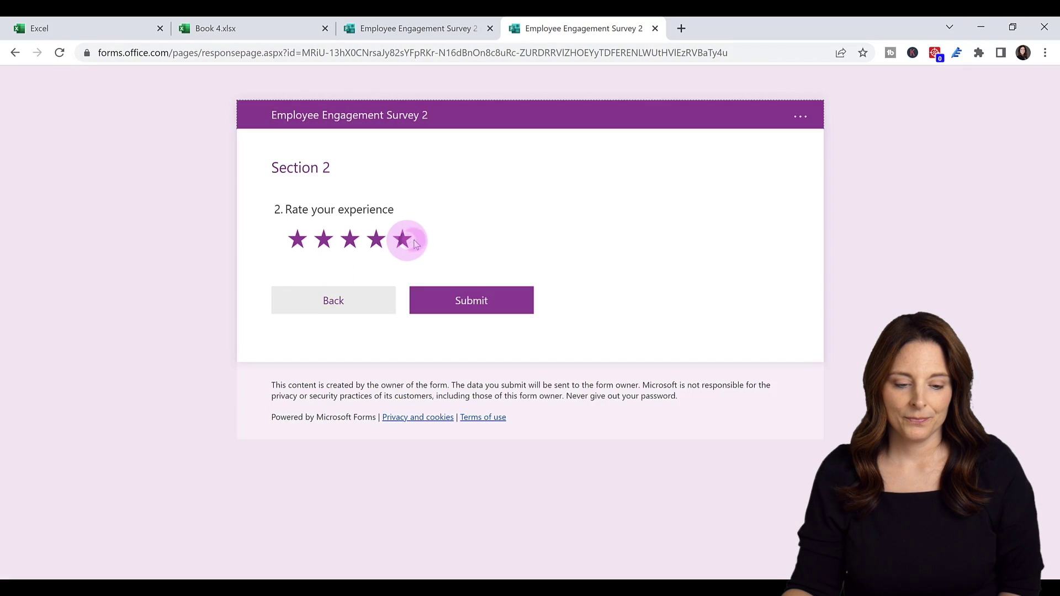
left_click(479, 304)
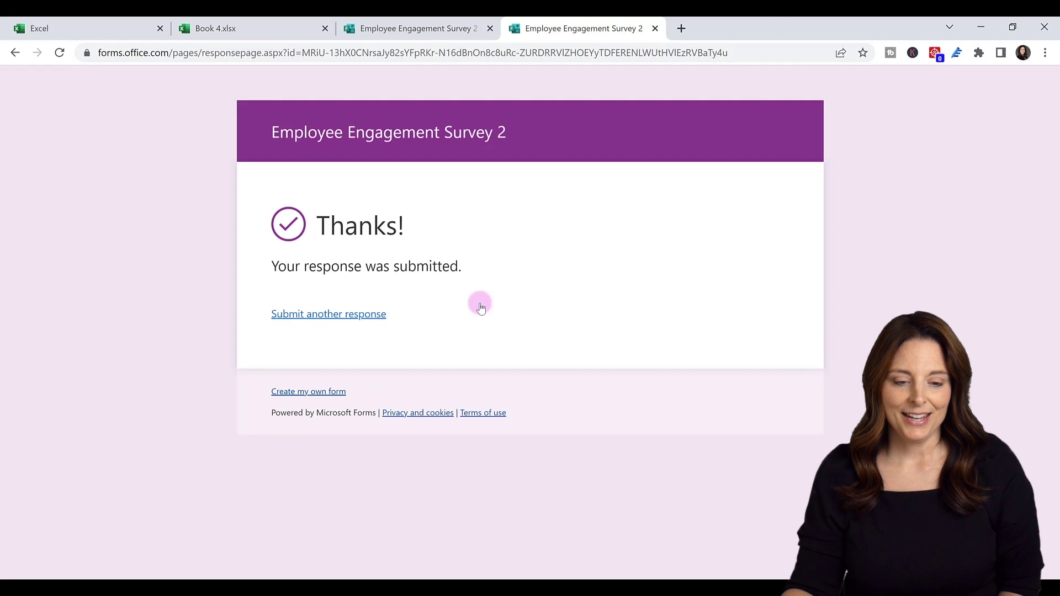
Step: Show the survey's Responses summary with one Full-time response
left_click(418, 32)
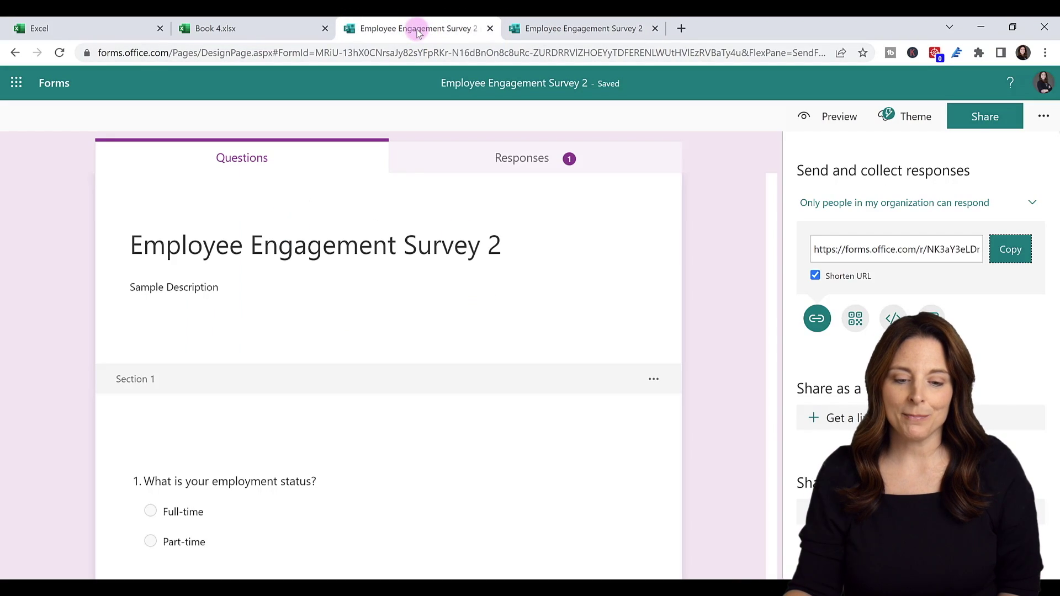
left_click(526, 167)
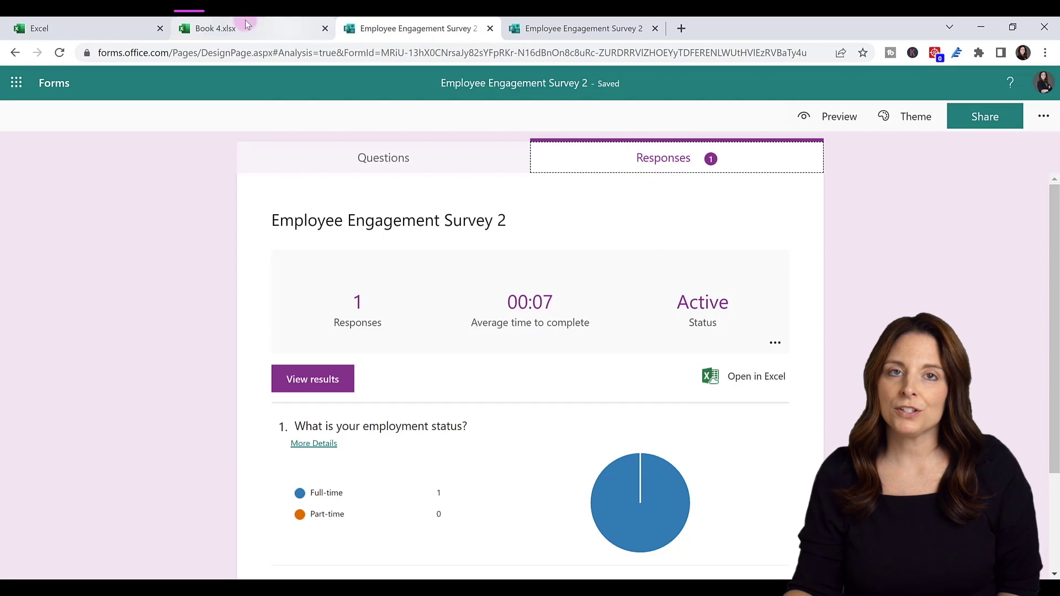
Step: Switch to the Book 4.xlsx workbook to see the response in the Form1 sheet
left_click(207, 28)
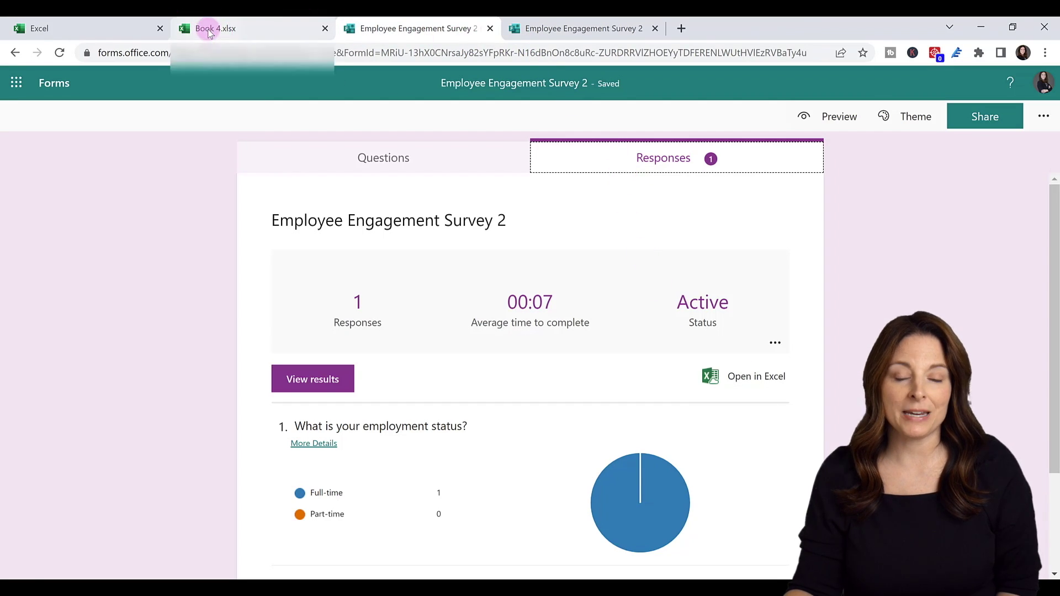